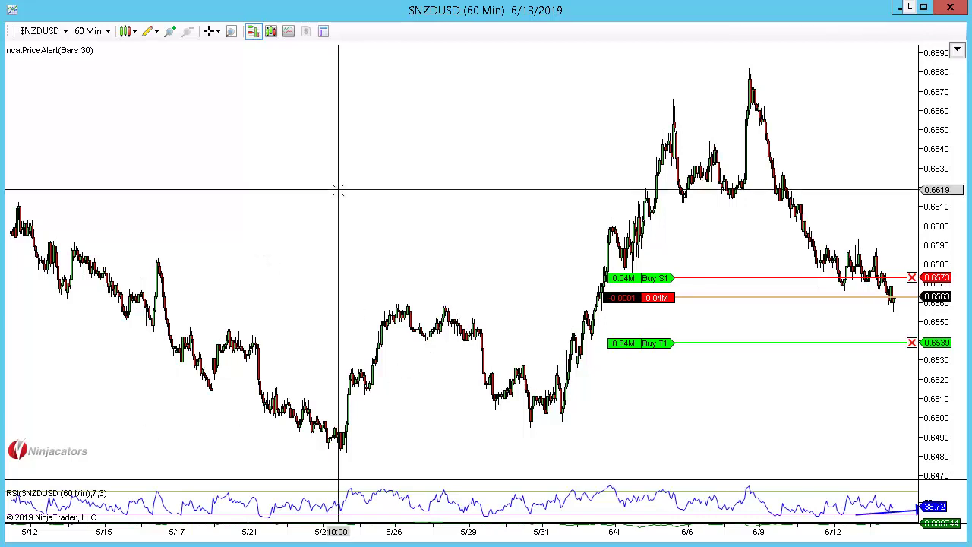
# Step: Hide the chart trader orders on the NZDUSD chart and switch it to the 1440-minute interval
pyautogui.scroll(-6, 338, 190)
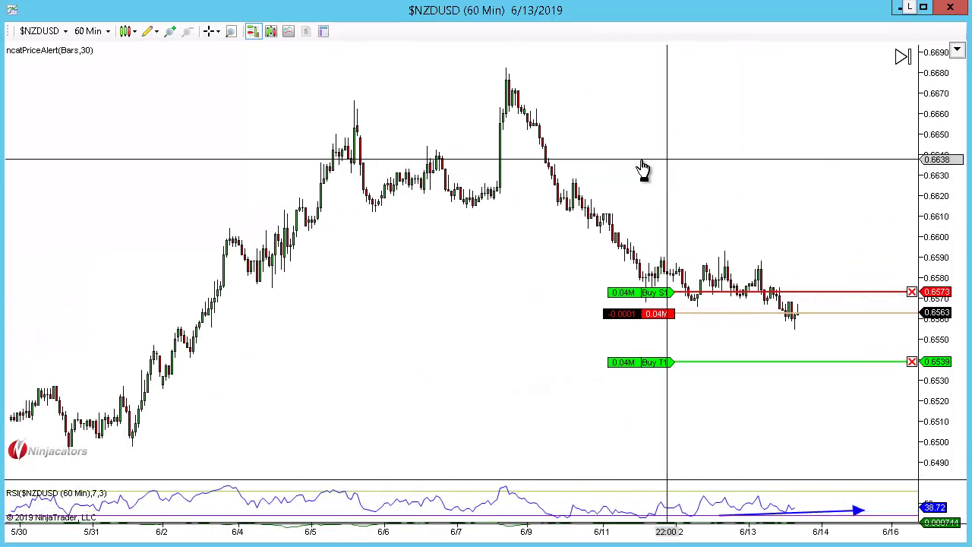
pyautogui.scroll(-1, 641, 169)
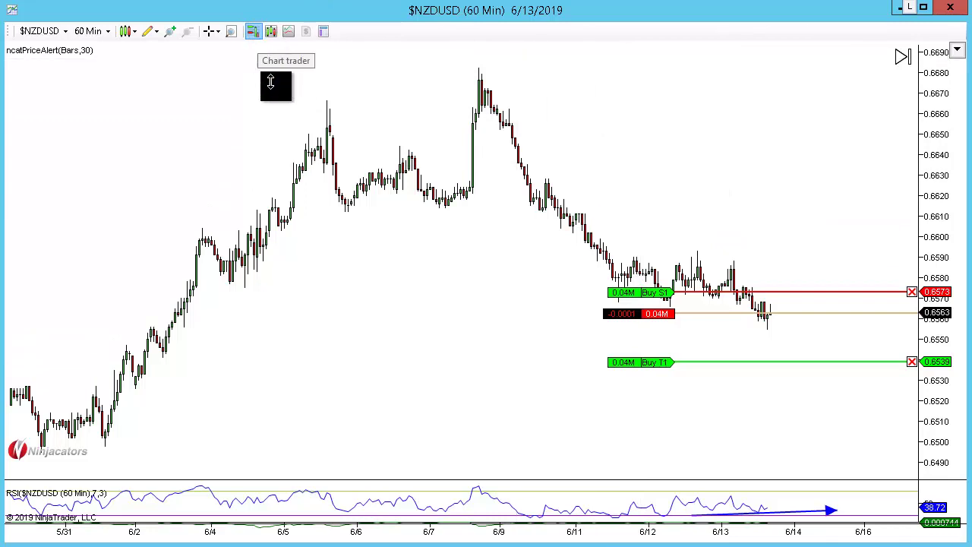
pyautogui.click(255, 32)
pyautogui.write('1440')
pyautogui.press('Return')
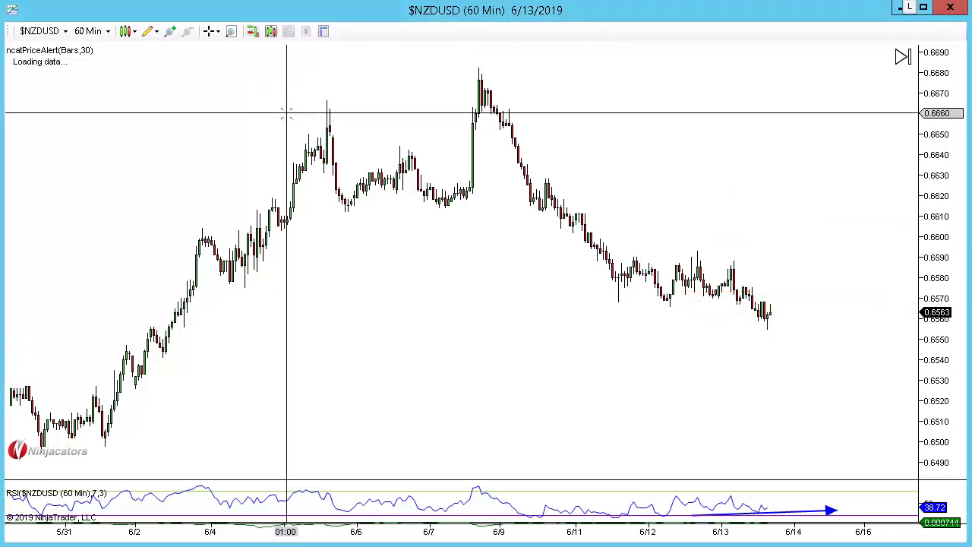
pyautogui.hotkey('ctrl', 'Up')
pyautogui.hotkey('ctrl', 'Up')
pyautogui.hotkey('ctrl', 'Up')
pyautogui.hotkey('ctrl', 'Up')
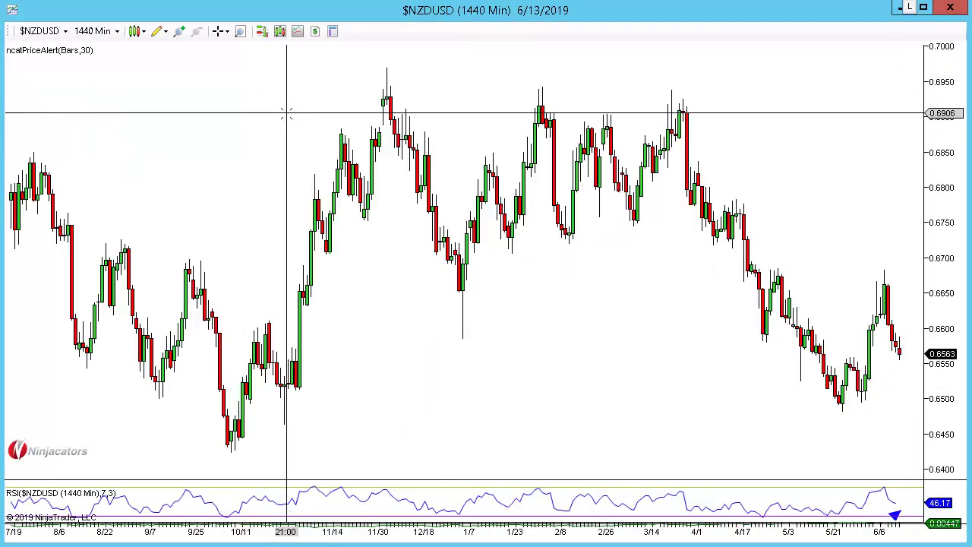
pyautogui.moveTo(664, 197); pyautogui.dragTo(401, 148)
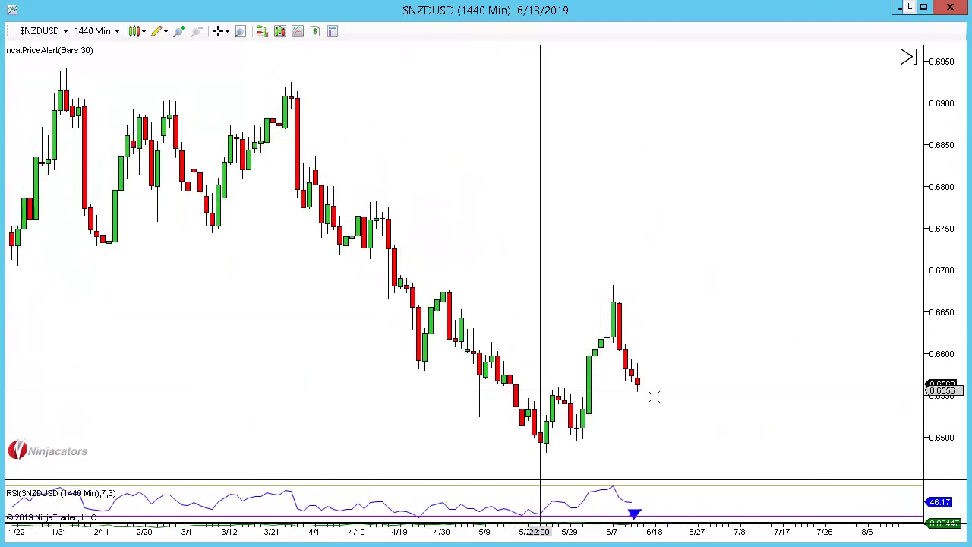
pyautogui.click(715, 362)
pyautogui.click(640, 338)
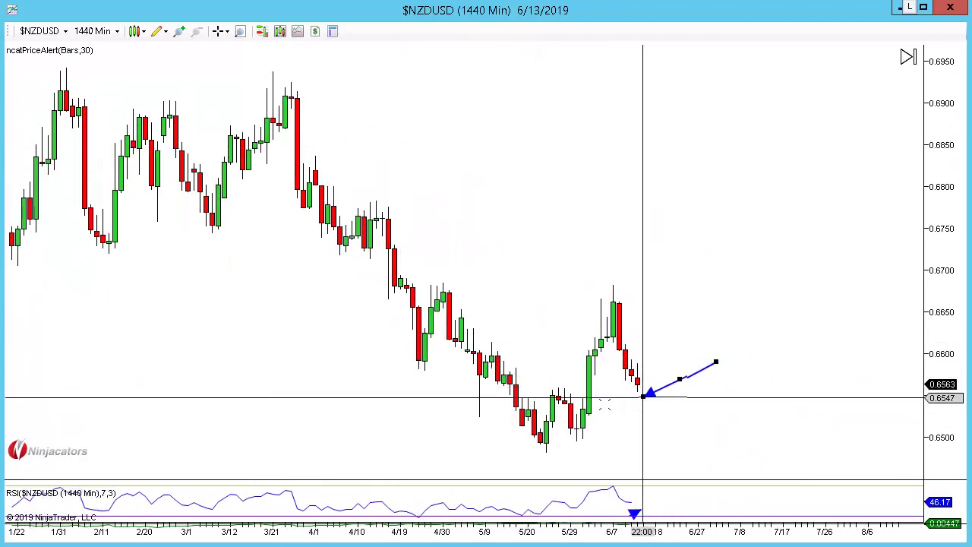
pyautogui.press('Escape')
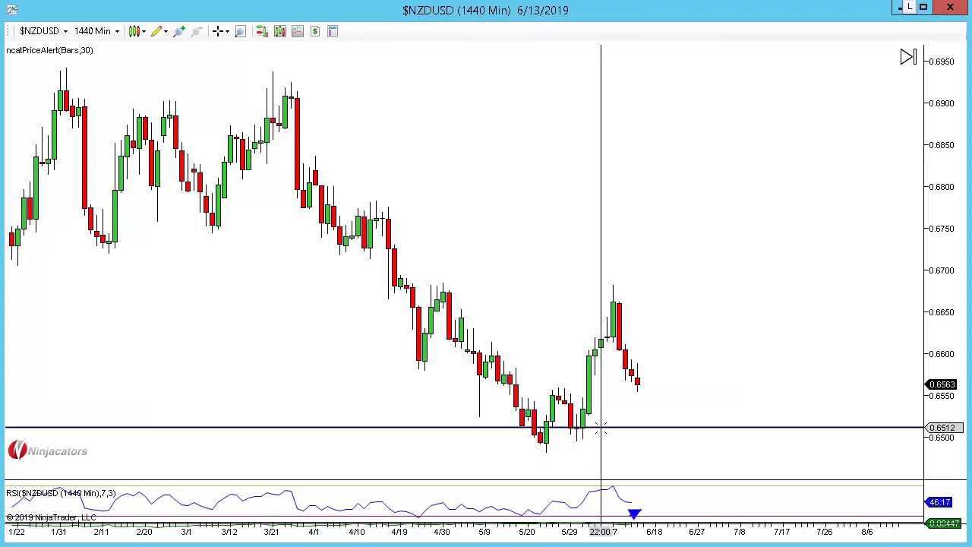
# Step: Place a horizontal line at about 0.6512 and switch the chart to the 240-minute interval
pyautogui.write('240')
pyautogui.press('Return')
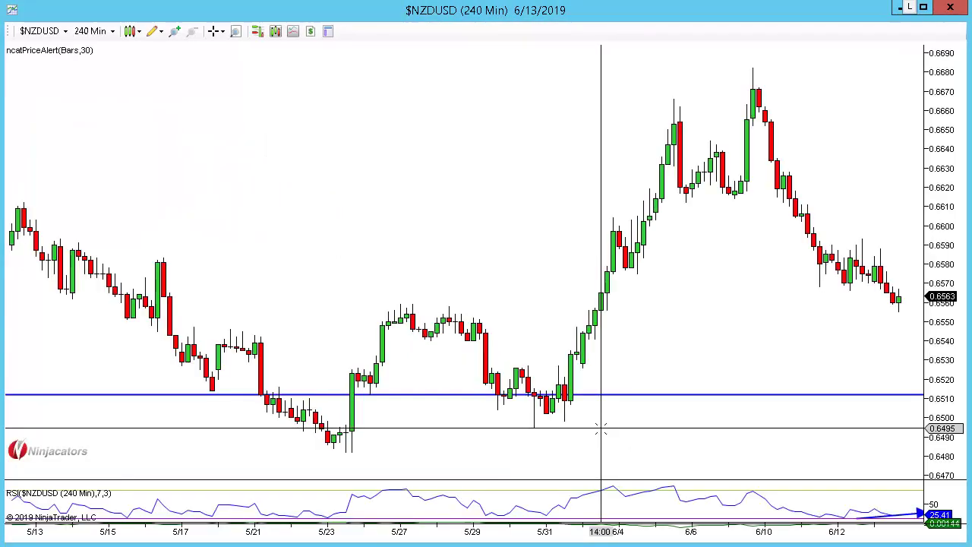
pyautogui.moveTo(705, 317); pyautogui.dragTo(469, 401)
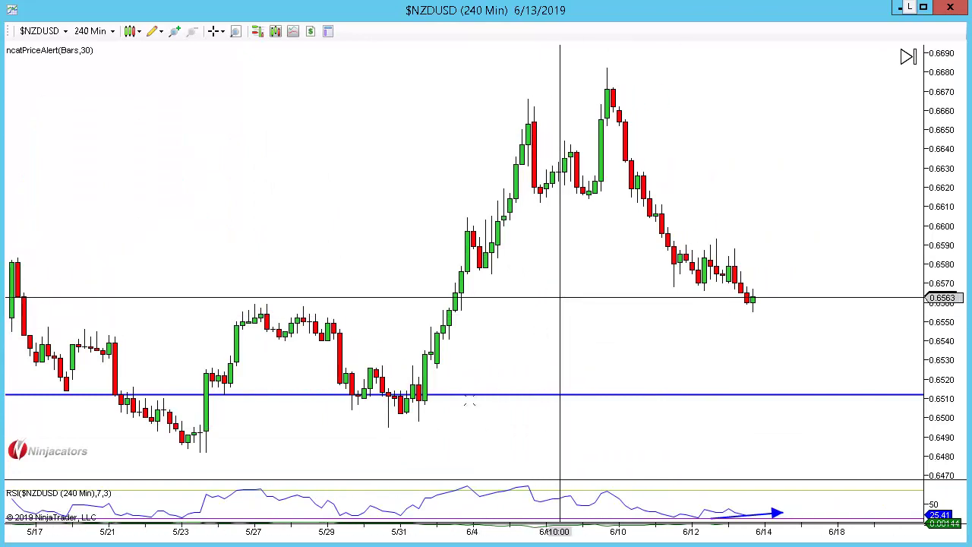
# Step: Trace the swings with arrows: up from the 5/31 low to about 0.6669, down to about 0.6613, and up to about 0.6670
pyautogui.click(522, 93)
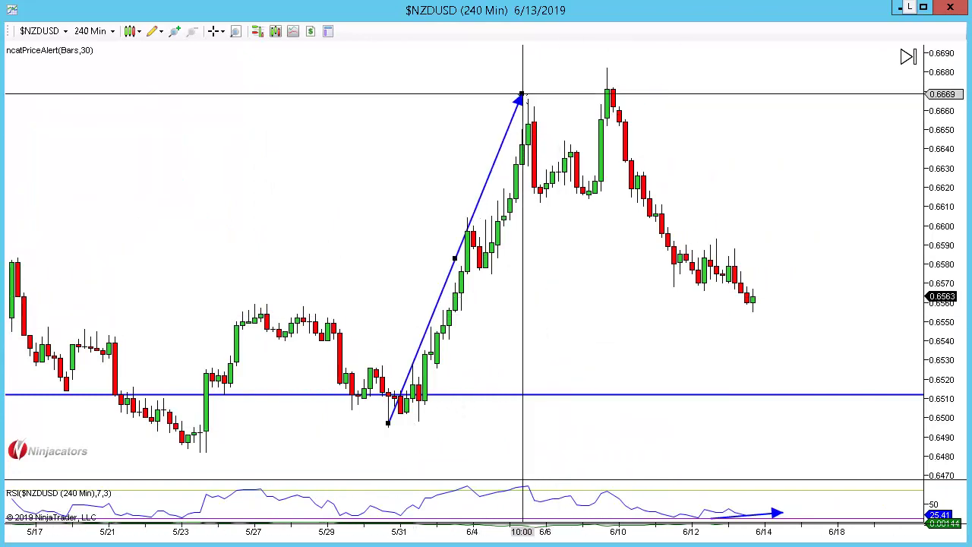
pyautogui.click(514, 132)
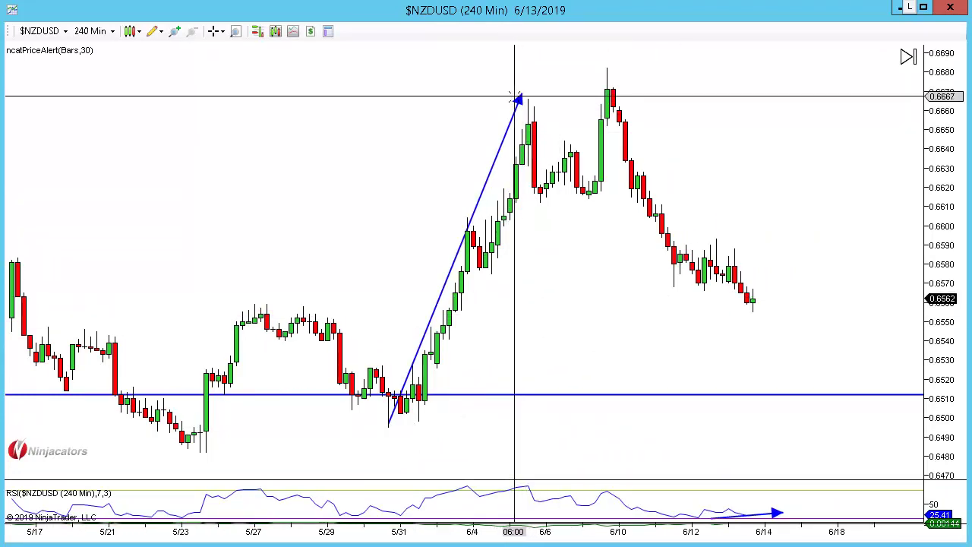
pyautogui.click(546, 194)
pyautogui.click(547, 194)
pyautogui.click(602, 92)
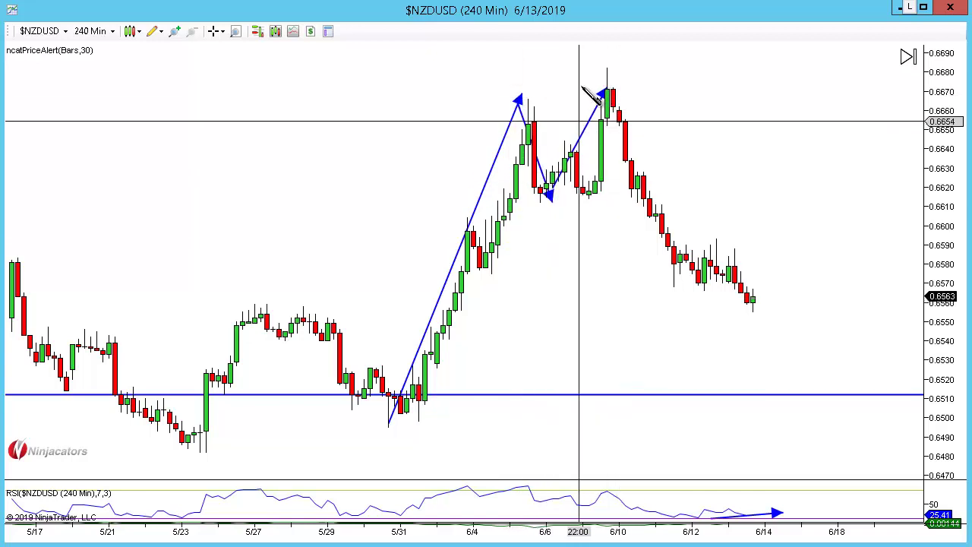
pyautogui.click(576, 86)
pyautogui.click(666, 277)
pyautogui.click(672, 275)
pyautogui.press('Escape')
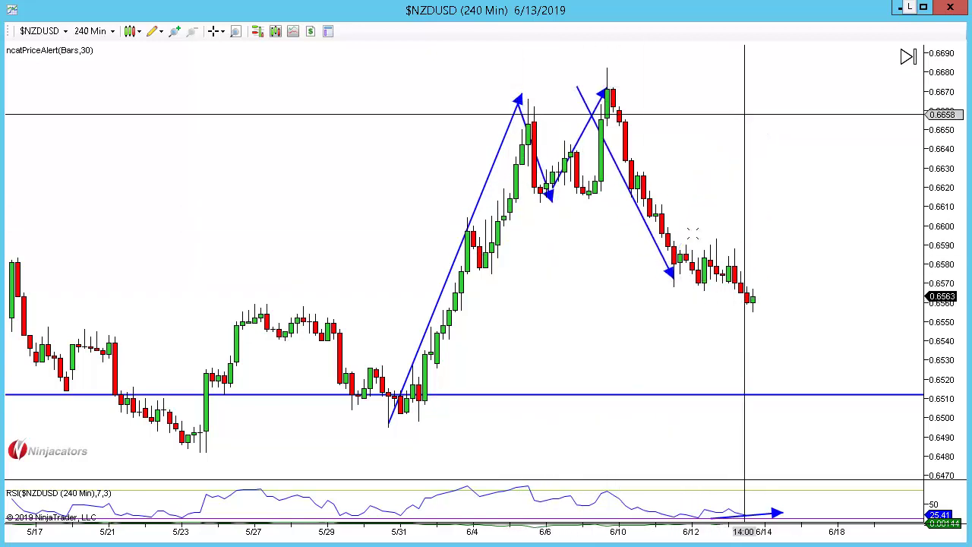
pyautogui.press('Delete')
# Step: Move the horizontal line up to 0.6560, just below the latest candles
pyautogui.hotkey('ctrl', 'Up')
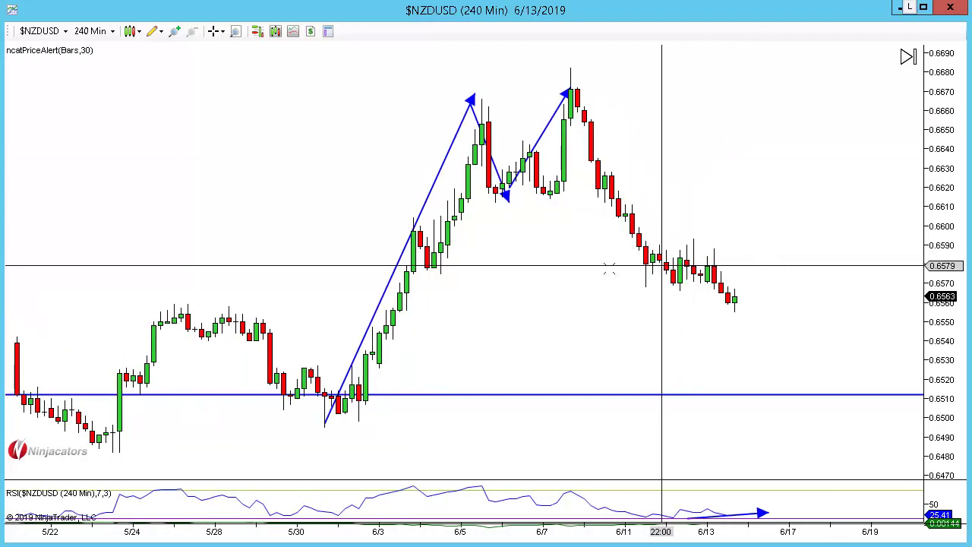
pyautogui.hotkey('ctrl', 'Up')
pyautogui.hotkey('ctrl', 'Up')
pyautogui.hotkey('ctrl', 'Up')
pyautogui.moveTo(592, 418); pyautogui.dragTo(623, 319)
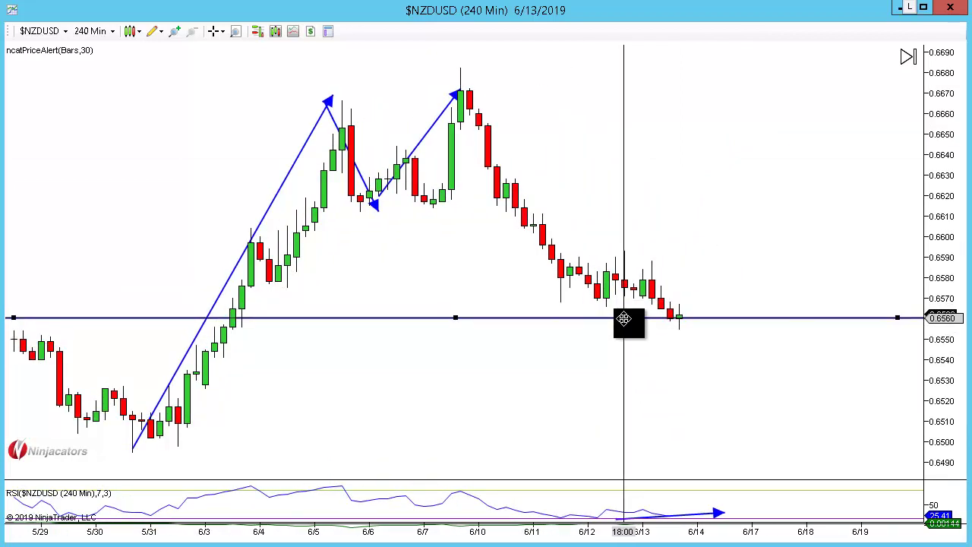
pyautogui.hotkey('ctrl', 'F2')
pyautogui.click(480, 451)
pyautogui.press('Escape')
pyautogui.hotkey('ctrl', 'Down')
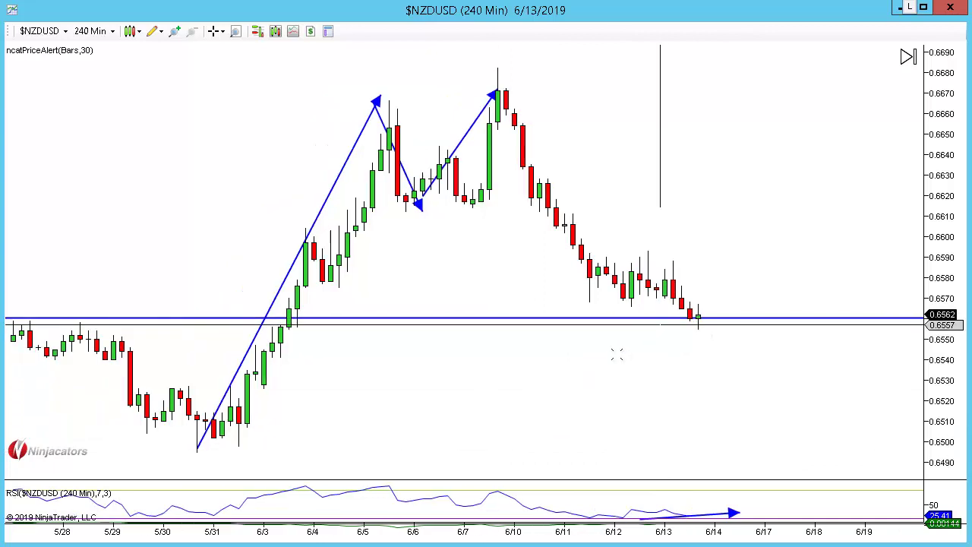
pyautogui.scroll(-3, 617, 354)
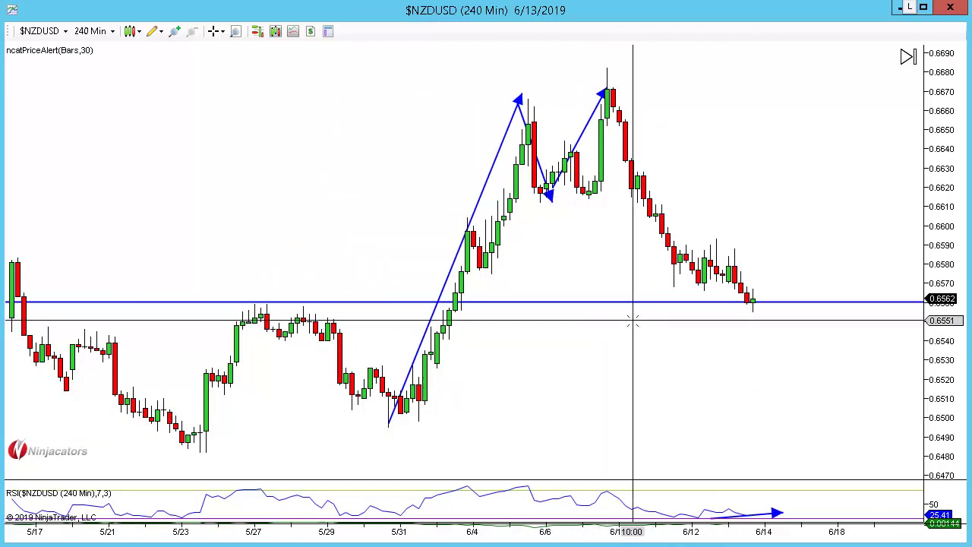
# Step: Examine the recent price action around the horizontal line on the 15-minute interval
pyautogui.write('15')
pyautogui.press('Return')
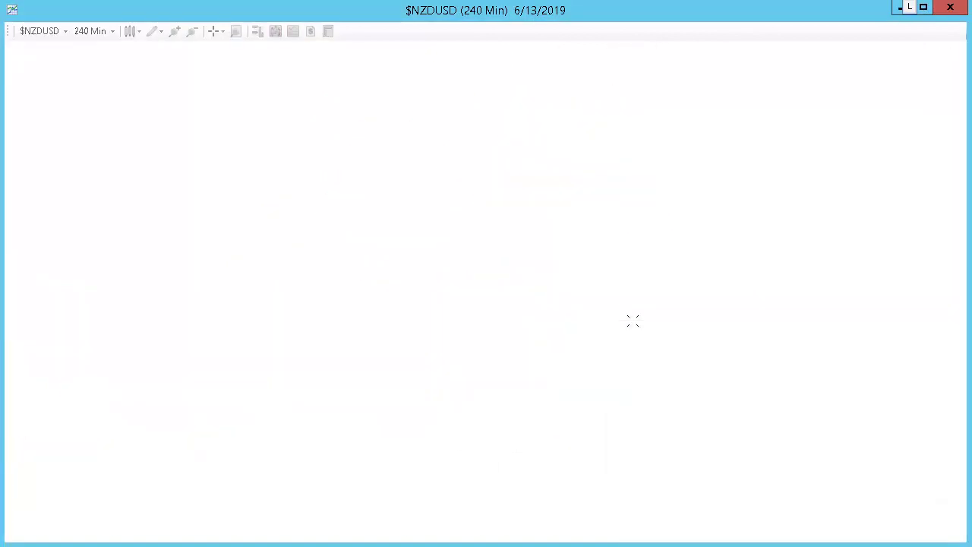
pyautogui.scroll(-5, 653, 341)
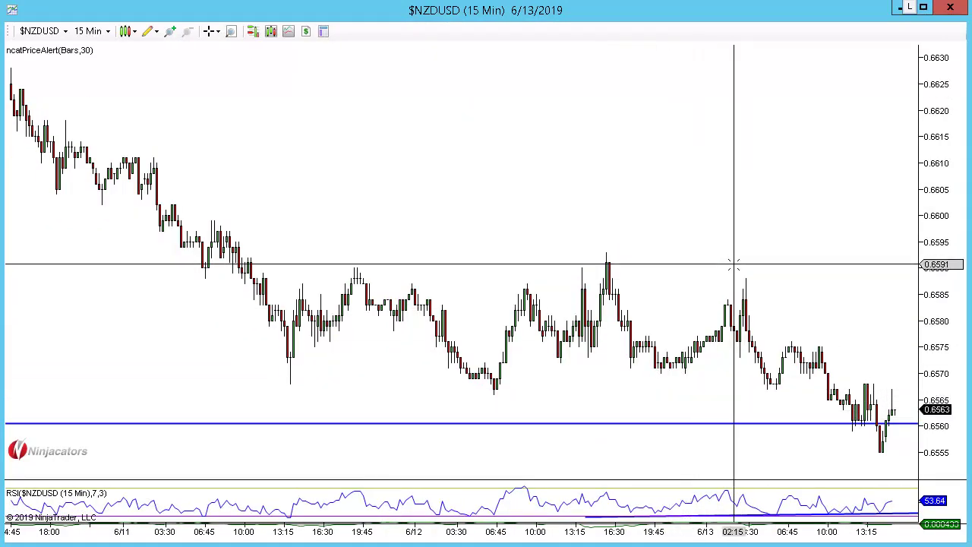
pyautogui.moveTo(820, 189); pyautogui.dragTo(640, 218)
# Step: Delete the horizontal line on the 60-minute chart and draw a down arrow from the highest peak to about 0.6569
pyautogui.scroll(1, 623, 274)
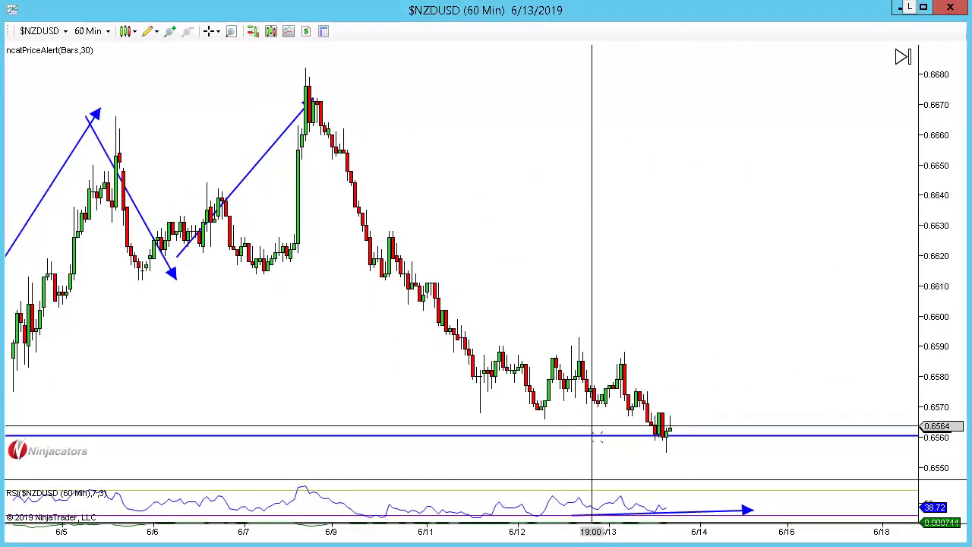
pyautogui.click(597, 436)
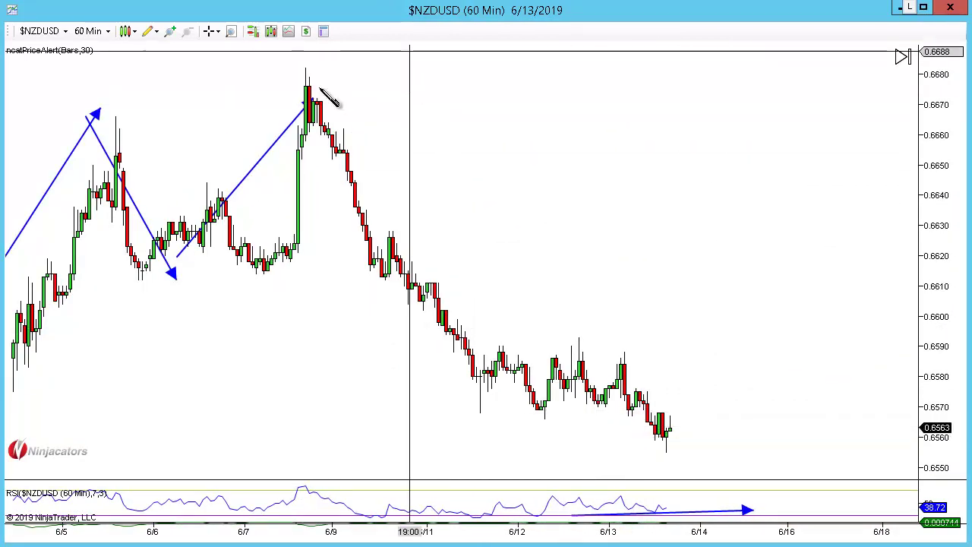
pyautogui.click(294, 67)
pyautogui.click(444, 402)
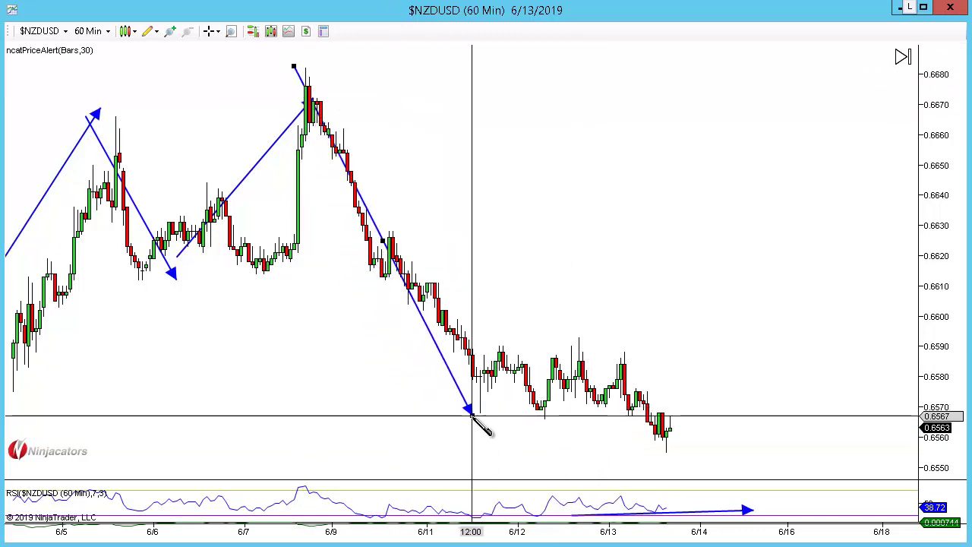
pyautogui.click(474, 411)
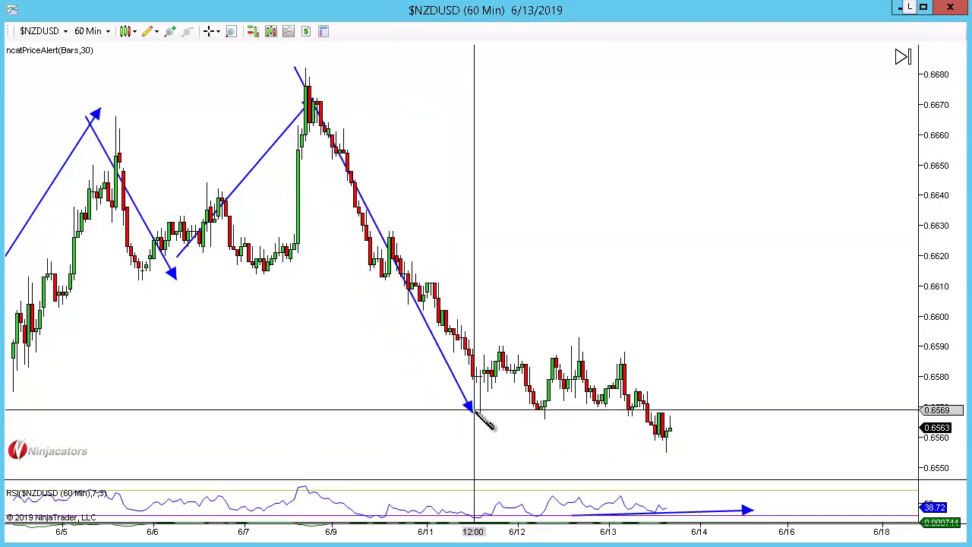
# Step: Draw a horizontal arrow along the consolidation lows at about 0.6569 and copy it to the highs at about 0.6587
pyautogui.click(733, 409)
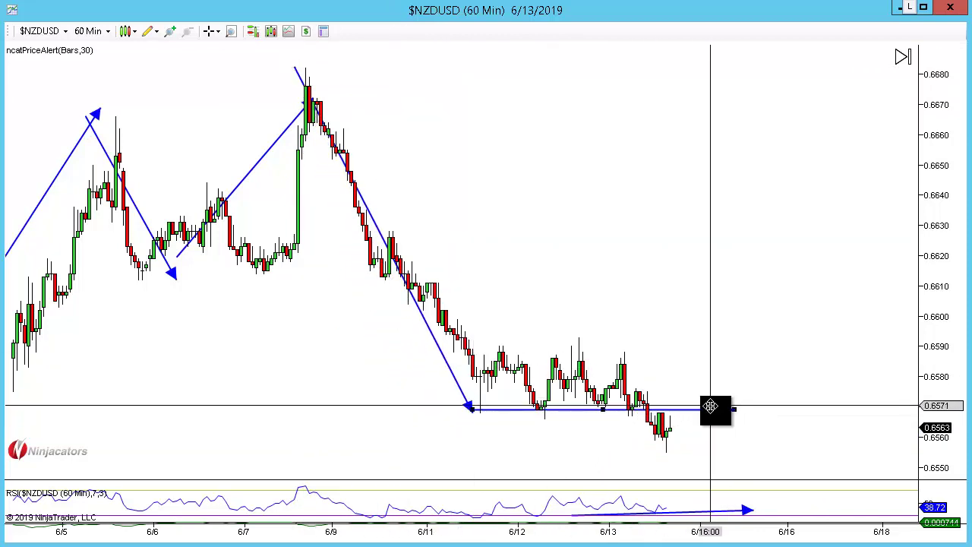
pyautogui.moveTo(710, 405); pyautogui.dragTo(702, 353)
pyautogui.hotkey('alt', 'Up')
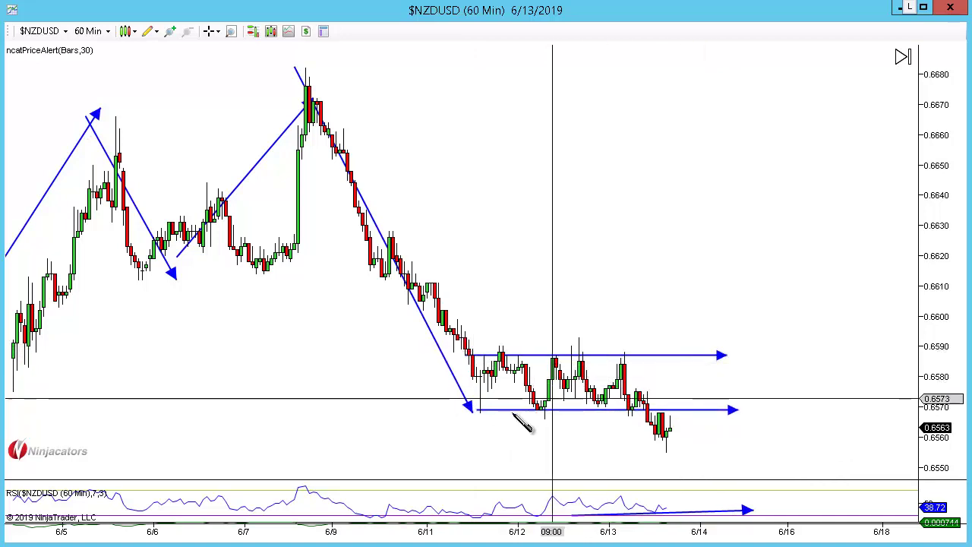
# Step: Mark the three lows of the consolidation range with green up arrows and its three highs with red down arrows
pyautogui.click(481, 423)
pyautogui.click(506, 327)
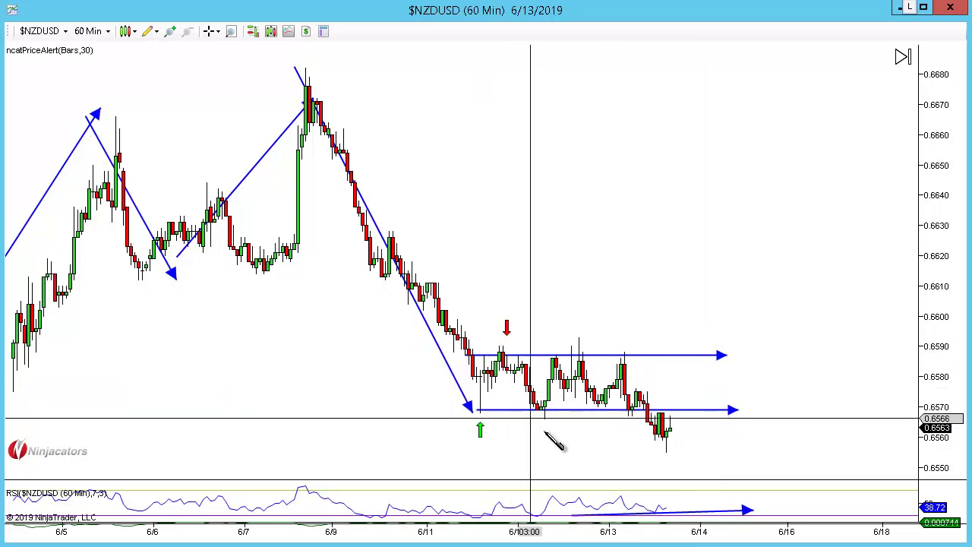
pyautogui.click(545, 437)
pyautogui.click(571, 322)
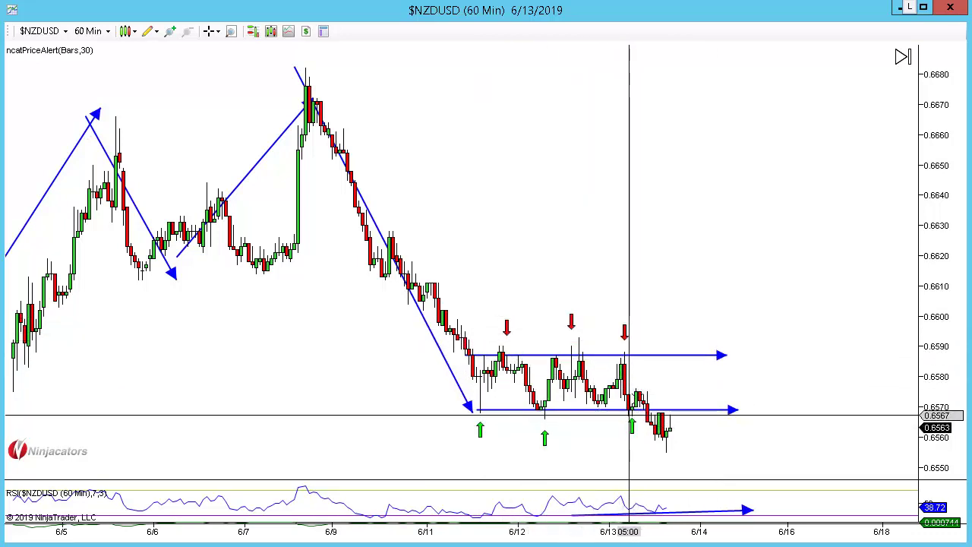
pyautogui.click(634, 419)
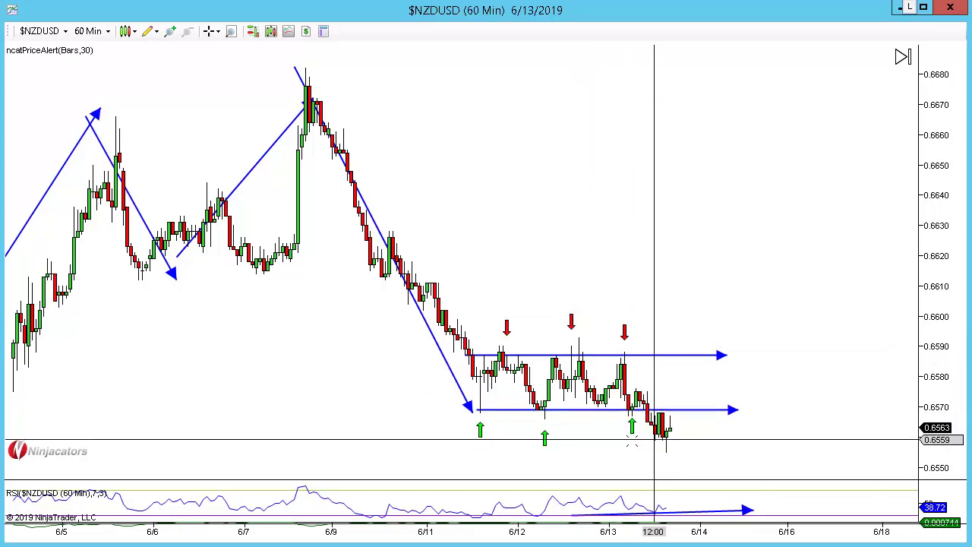
# Step: Place a horizontal line across the chart at about 0.6567
pyautogui.scroll(-5, 486, 410)
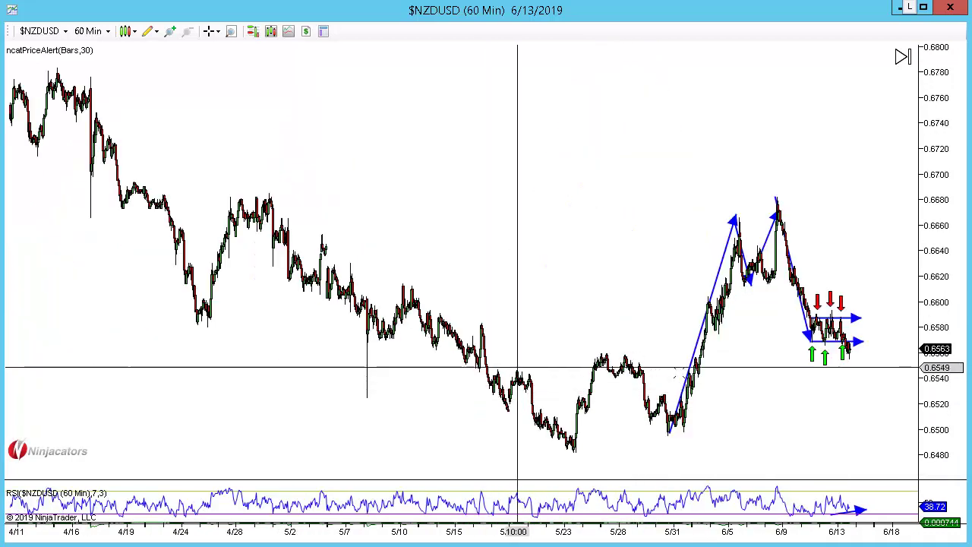
pyautogui.click(765, 344)
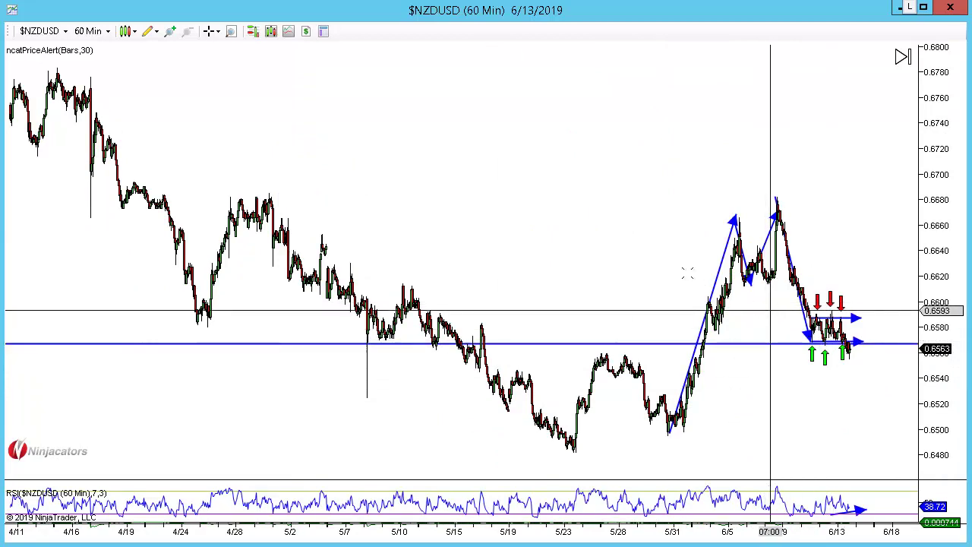
pyautogui.click(647, 243)
pyautogui.click(631, 351)
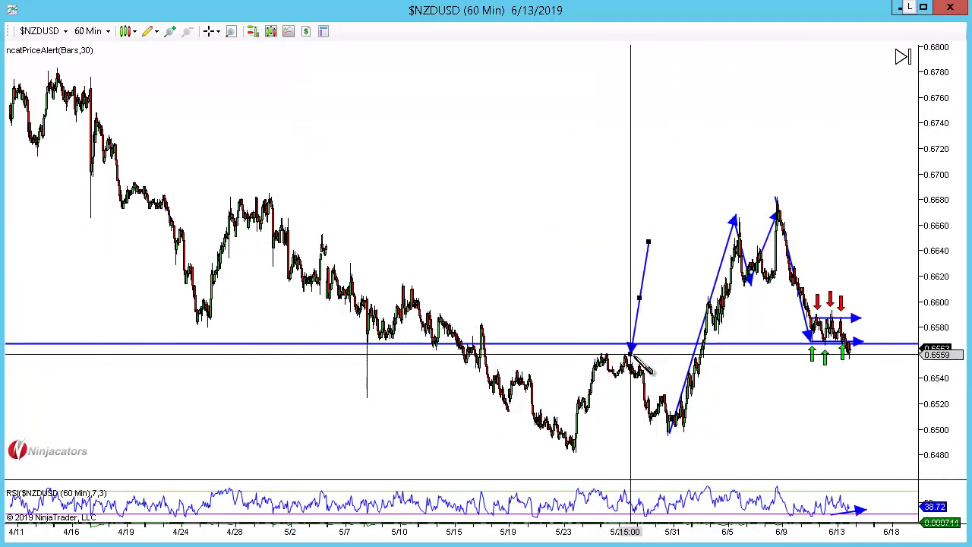
pyautogui.press('Escape')
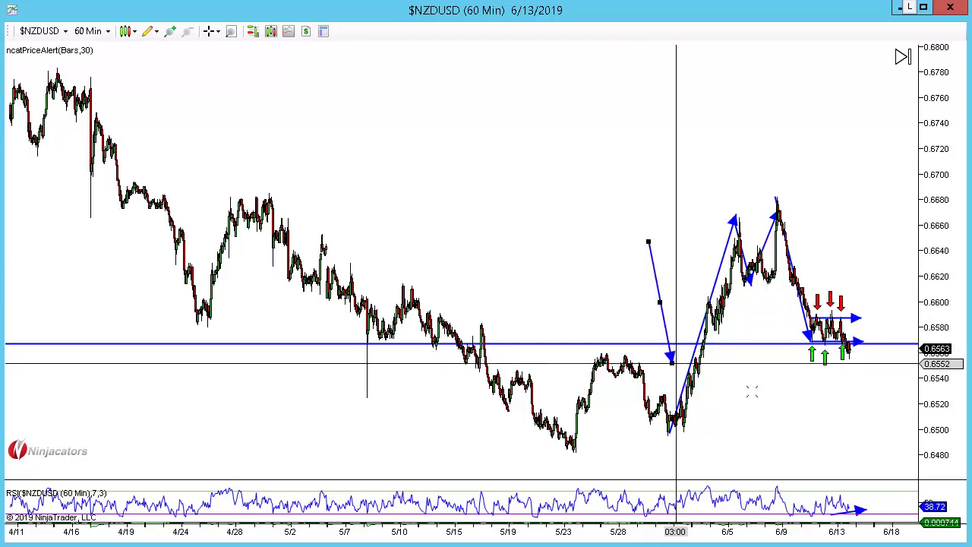
# Step: Move the horizontal line down to about 0.6558, level with the late-May highs
pyautogui.hotkey('ctrl', 'Up')
pyautogui.moveTo(608, 289); pyautogui.dragTo(612, 314)
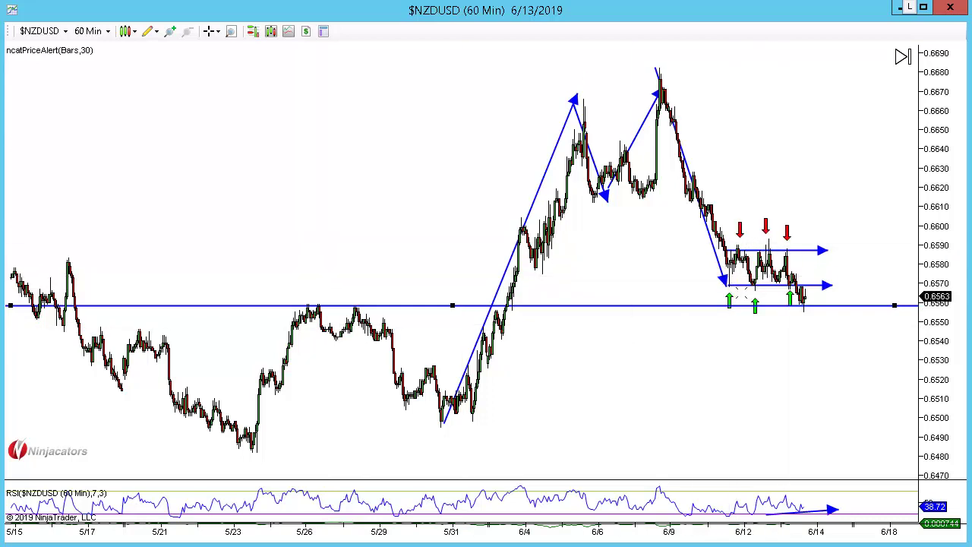
pyautogui.hotkey('ctrl', 'Up')
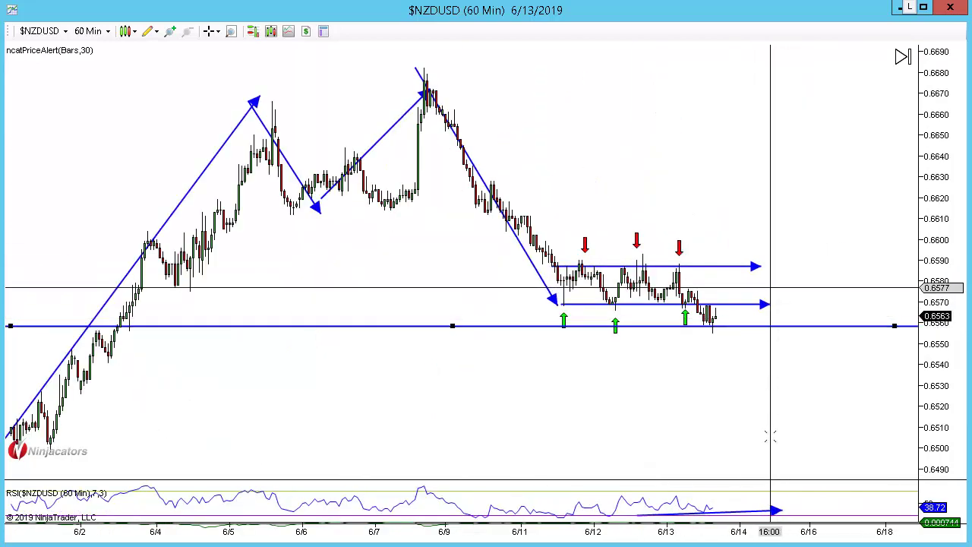
pyautogui.scroll(3, 750, 433)
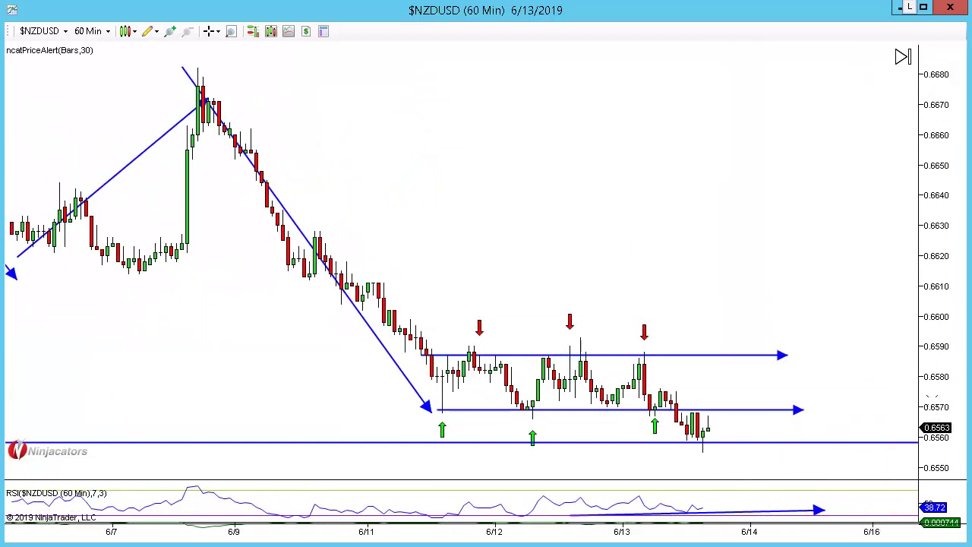
# Step: Draw a Fibonacci retracement from the consolidation lows at about 0.6568 up to the early-June swing high at about 0.6682
pyautogui.moveTo(925, 365); pyautogui.dragTo(909, 239)
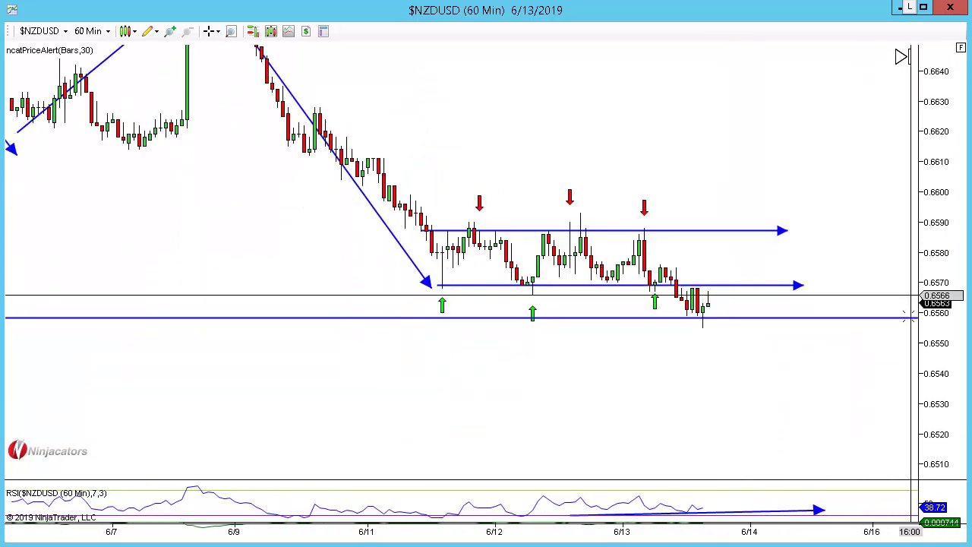
pyautogui.moveTo(934, 368); pyautogui.dragTo(792, 252)
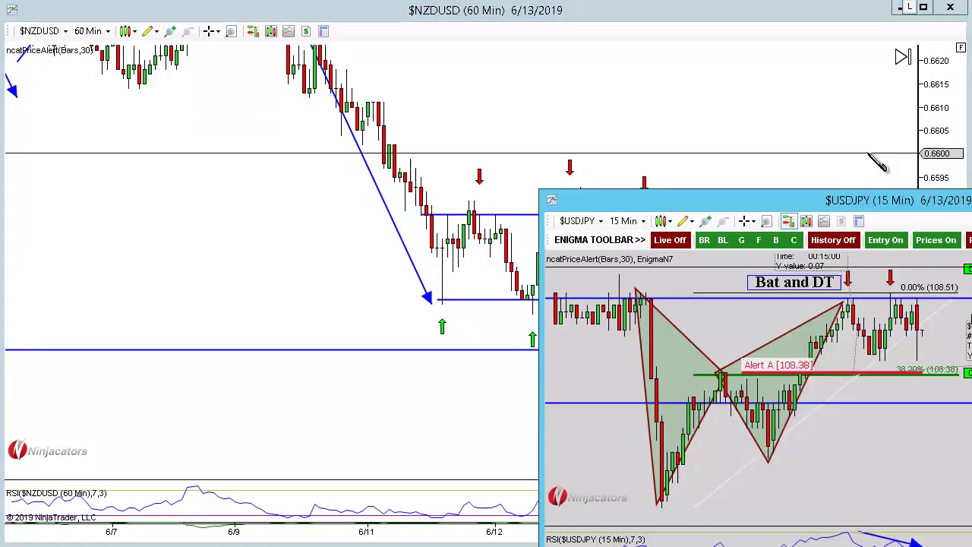
pyautogui.click(868, 152)
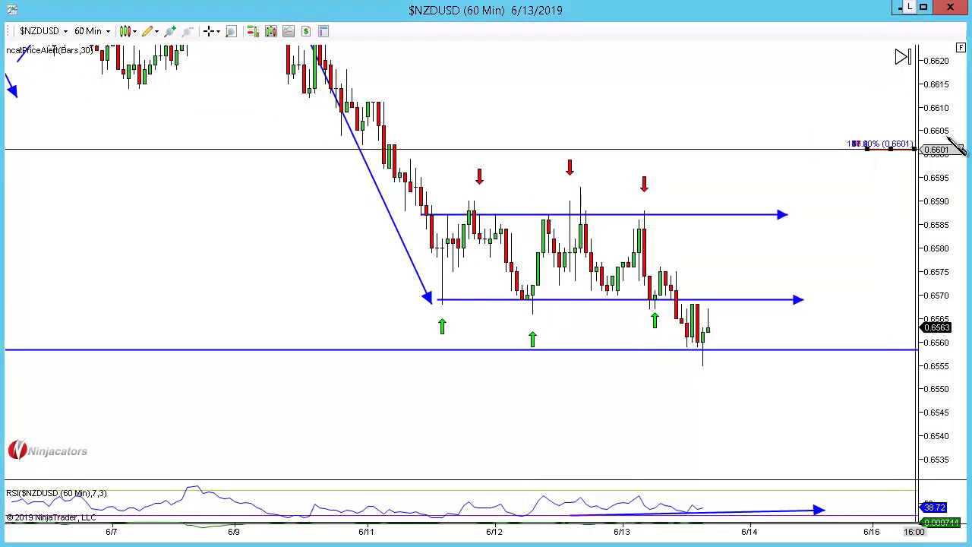
pyautogui.moveTo(924, 195); pyautogui.dragTo(933, 379)
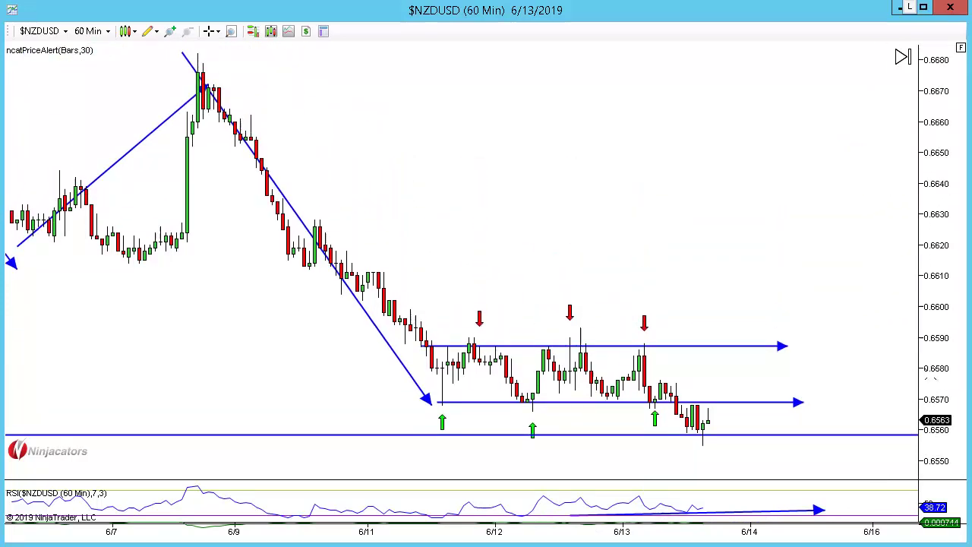
pyautogui.click(468, 404)
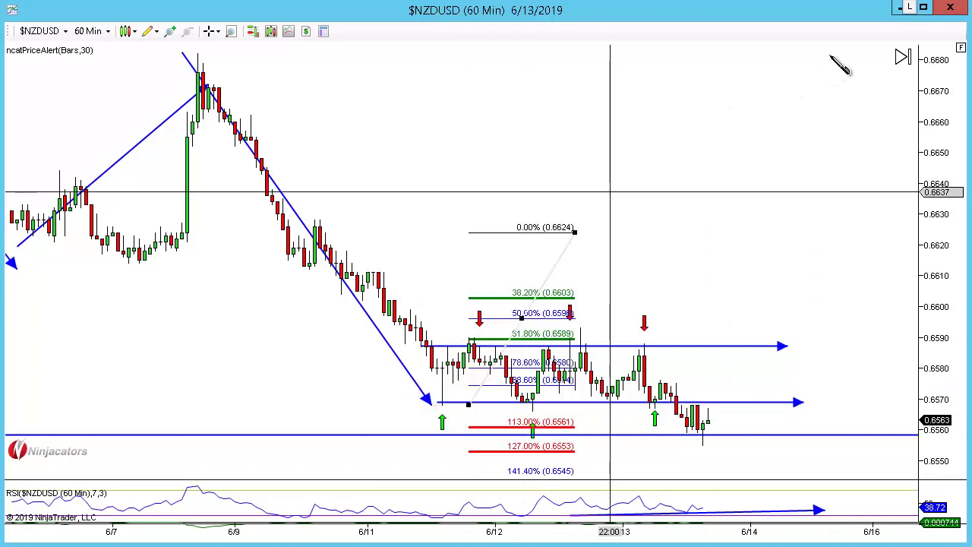
pyautogui.moveTo(848, 53); pyautogui.dragTo(847, 53)
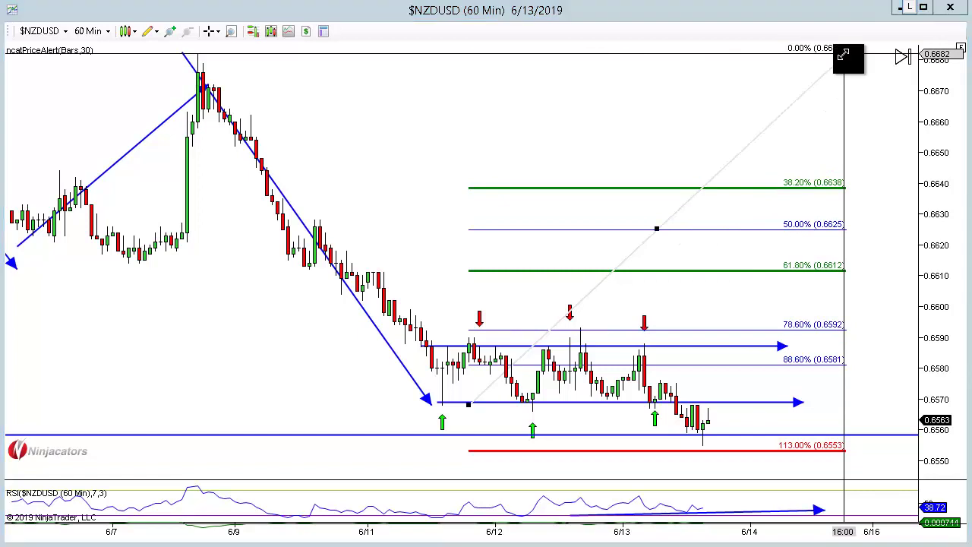
# Step: Apply the template that limits the Fibonacci retracement to its 0% and 127% levels
pyautogui.doubleClick(544, 328)
pyautogui.click(629, 403)
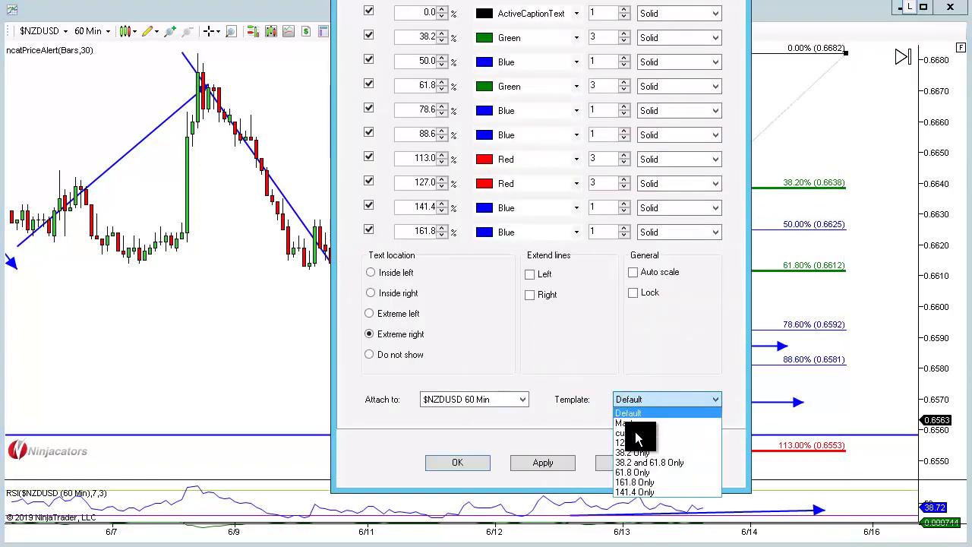
pyautogui.click(641, 452)
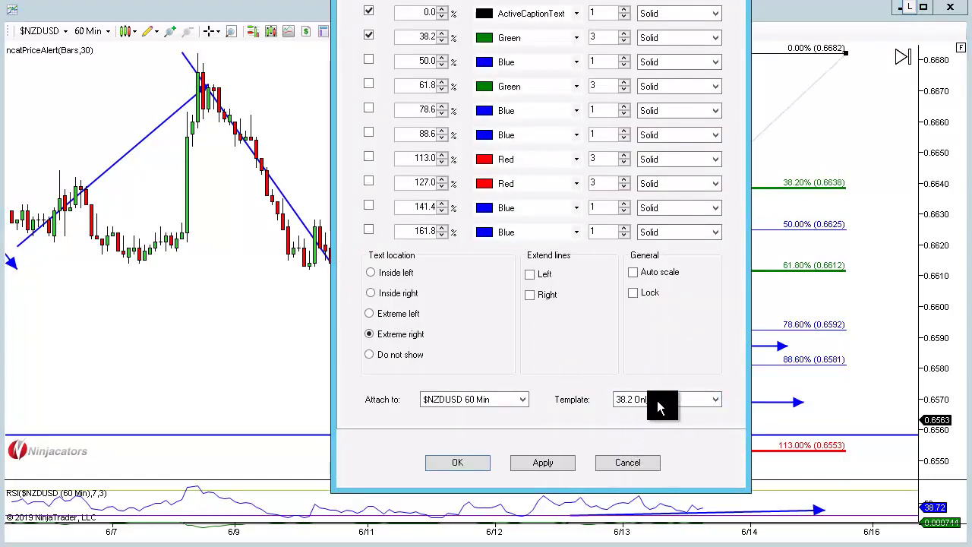
pyautogui.click(653, 400)
pyautogui.click(646, 442)
pyautogui.click(459, 464)
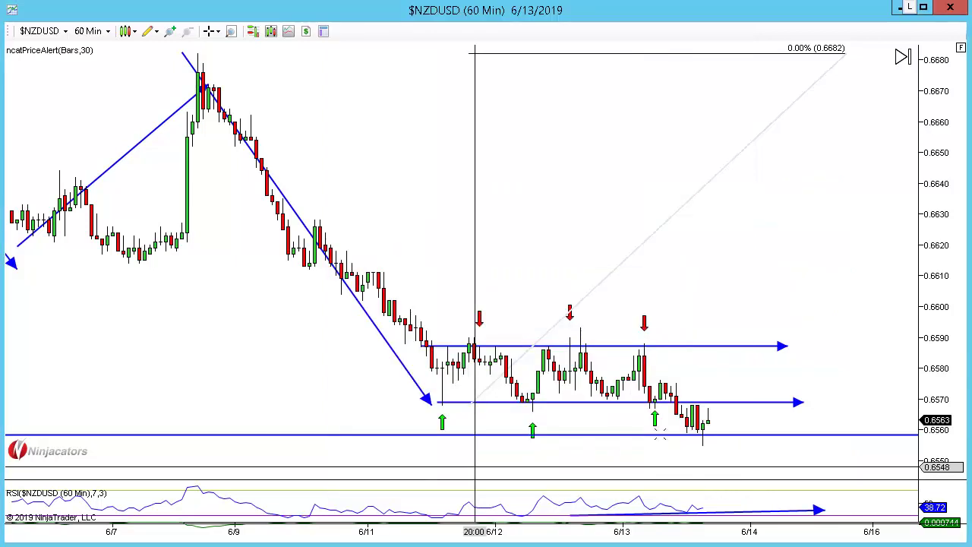
# Step: Measure the distance from the latest candle lows down to the 127% Fibonacci level, leaving no ruler on the chart
pyautogui.moveTo(939, 394); pyautogui.dragTo(941, 259)
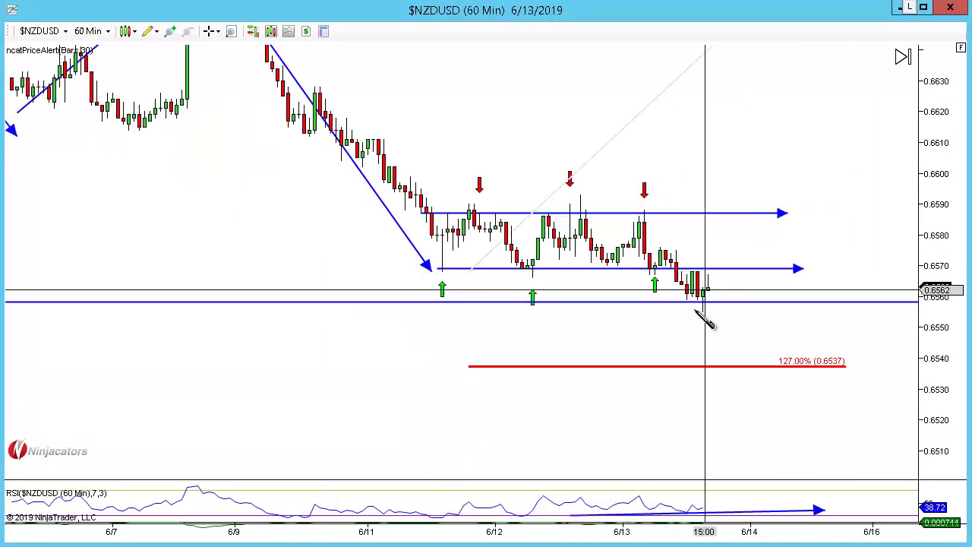
pyautogui.moveTo(691, 308); pyautogui.dragTo(671, 368)
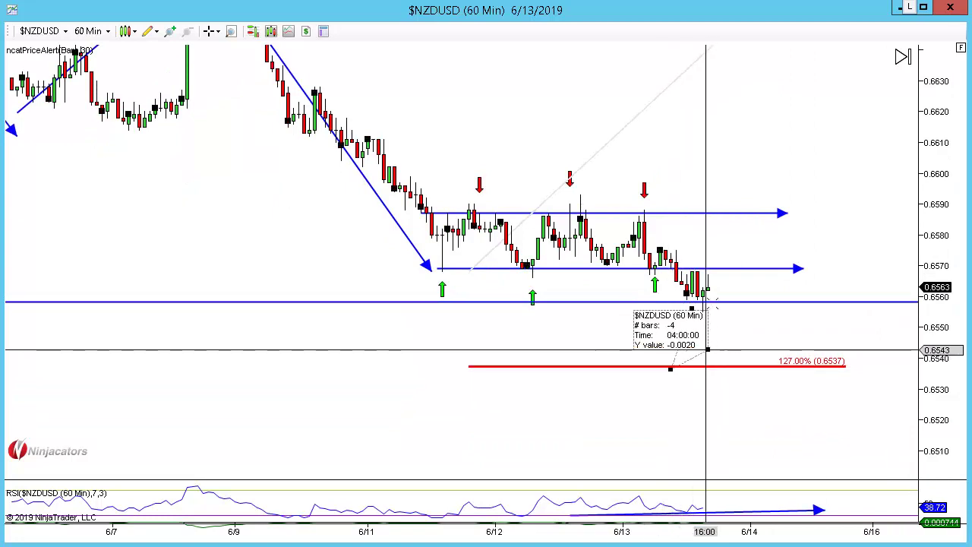
pyautogui.press('Escape')
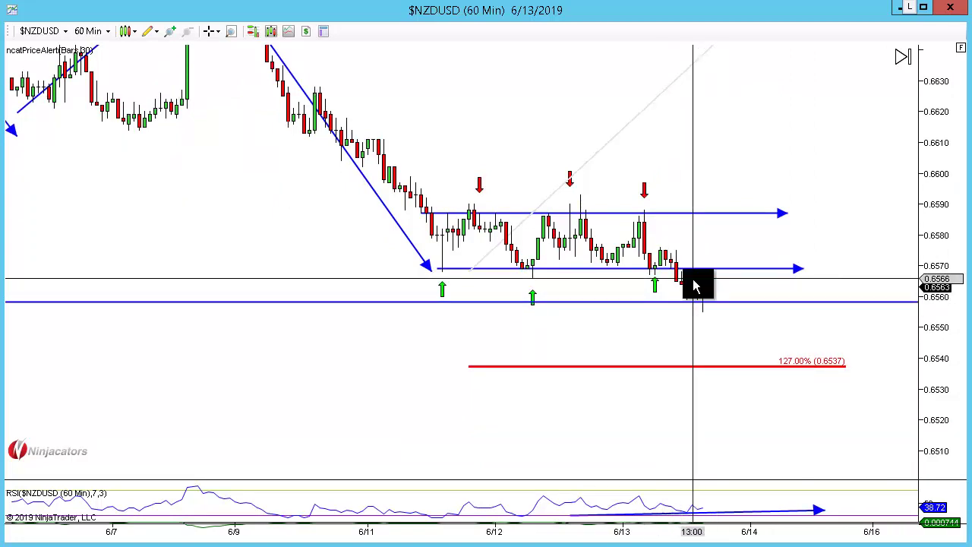
# Step: Switch the chart to the 5-minute interval and delete the horizontal line at about 0.6558
pyautogui.press('Return')
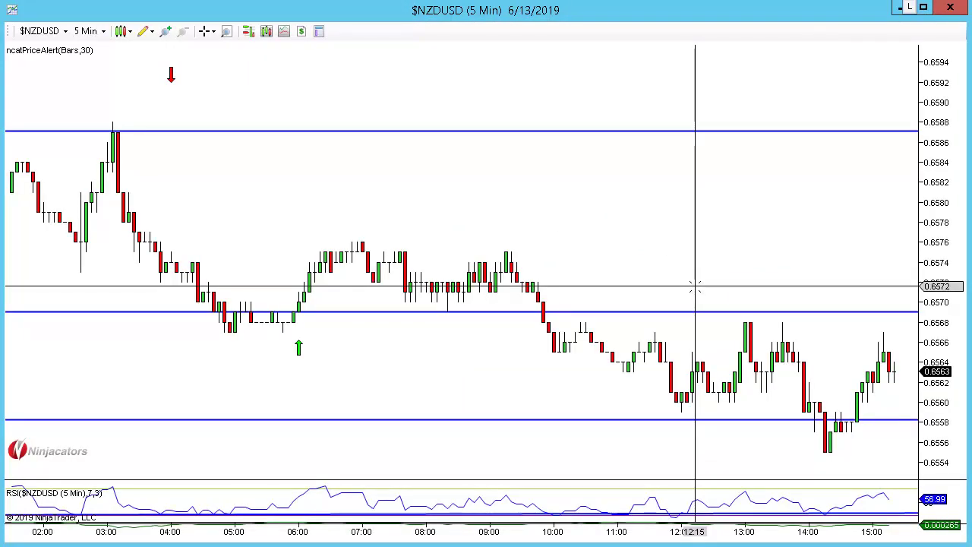
pyautogui.scroll(-3, 695, 286)
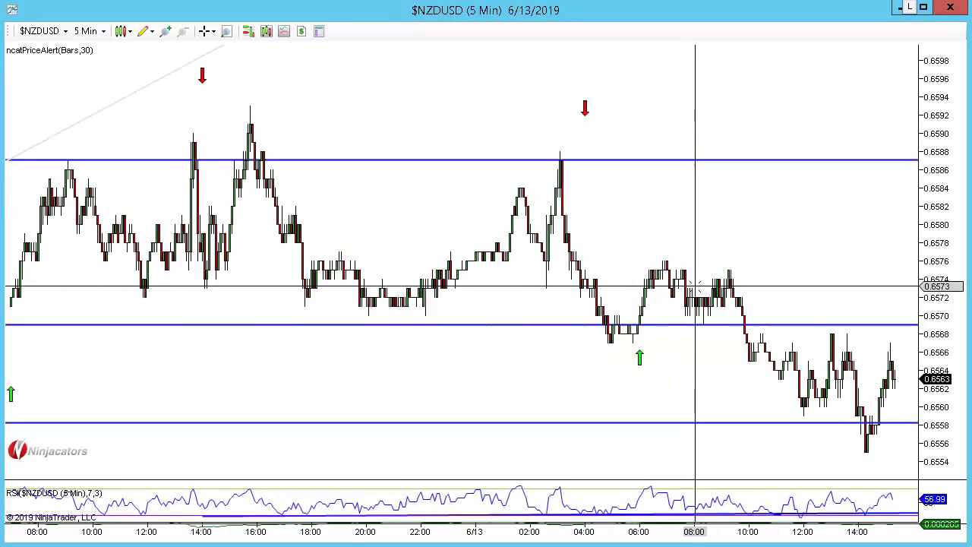
pyautogui.scroll(-5, 681, 200)
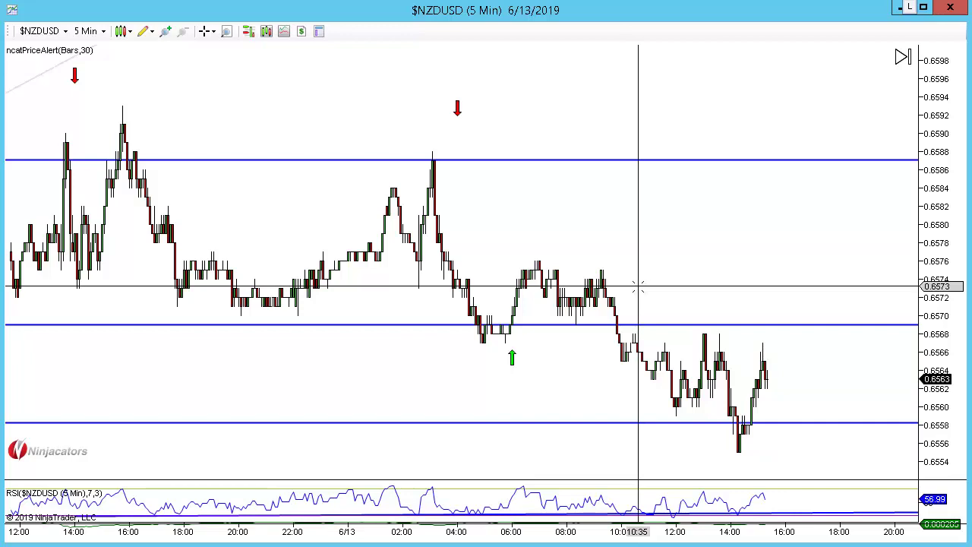
pyautogui.scroll(-2, 638, 286)
pyautogui.scroll(-6, 622, 289)
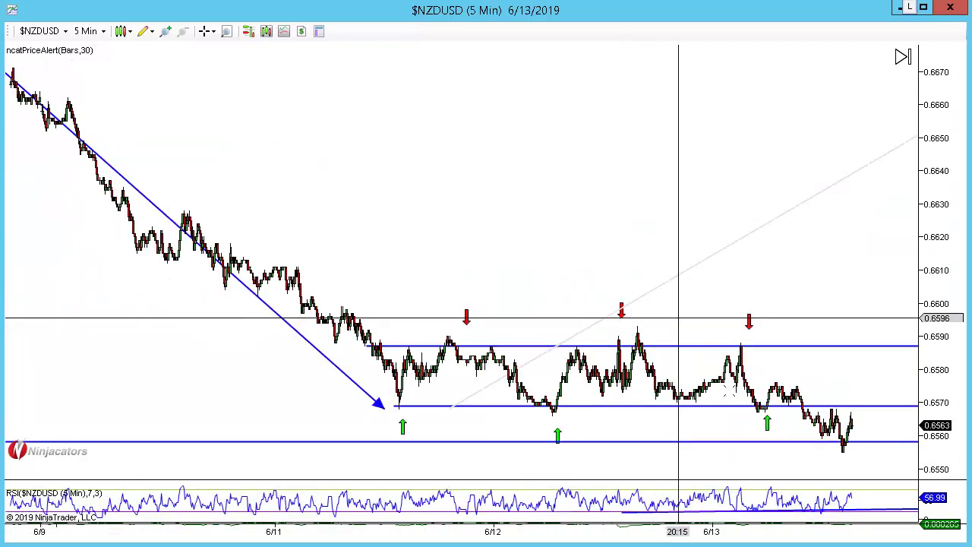
pyautogui.click(761, 443)
pyautogui.scroll(5, 762, 442)
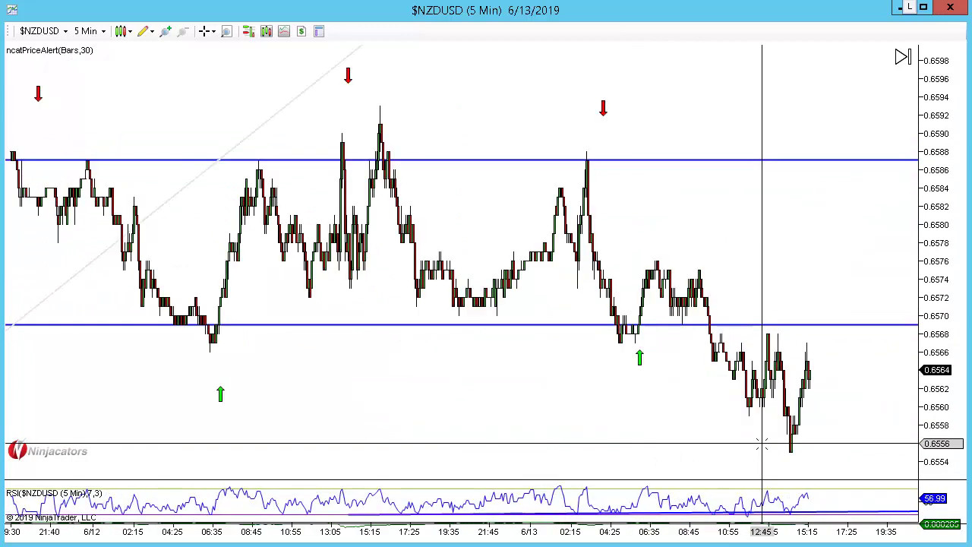
# Step: Mark the 6/13 swings with three arrows: down from about 0.6576 to 0.6559, up to 0.6568, and down to 0.6555
pyautogui.moveTo(785, 423); pyautogui.dragTo(595, 408)
pyautogui.hotkey('ctrl', 'F2')
pyautogui.click(408, 243)
pyautogui.click(585, 410)
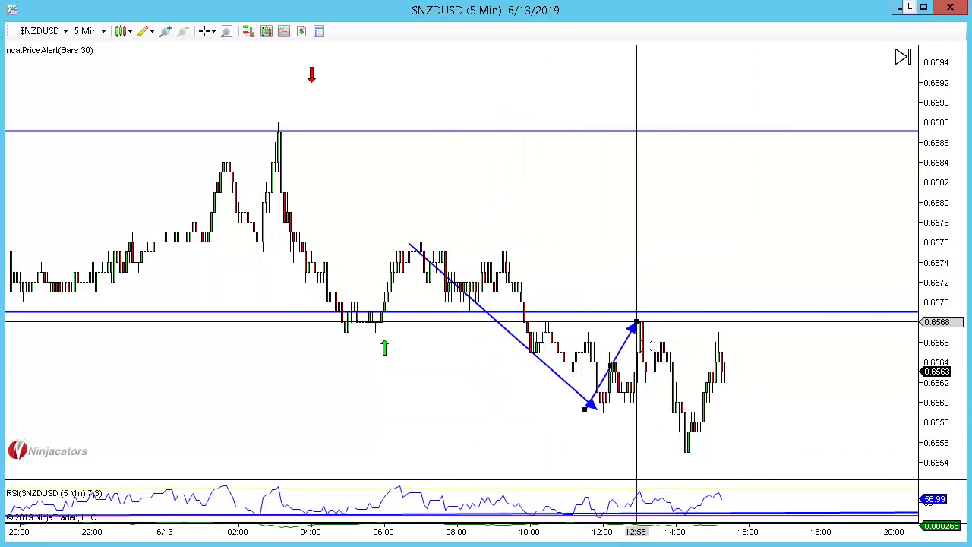
pyautogui.click(633, 323)
pyautogui.click(621, 317)
pyautogui.click(685, 448)
# Step: Draw a shaded rectangle between about 0.6568 and 0.6559, starting near 10:30 and extending beyond the latest candles
pyautogui.hotkey('ctrl', 'F12')
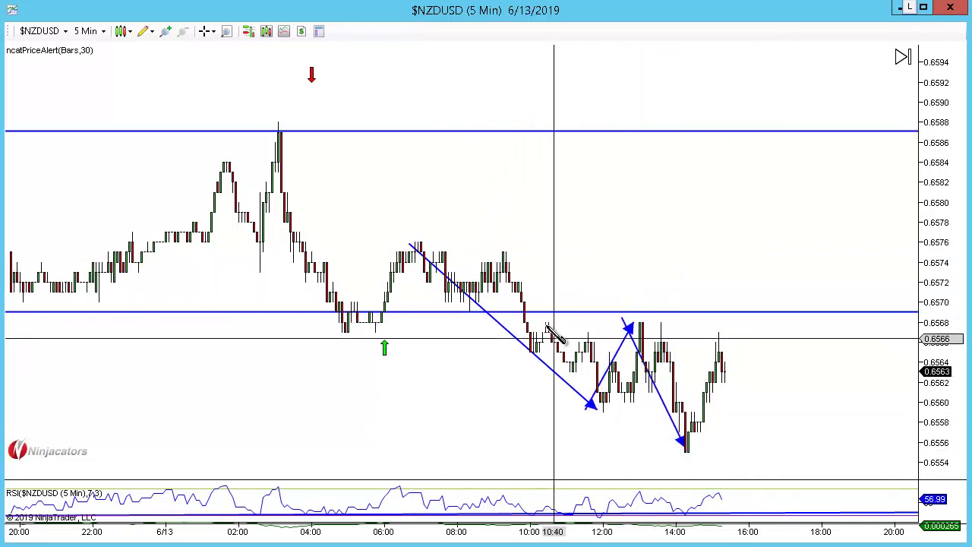
pyautogui.click(548, 322)
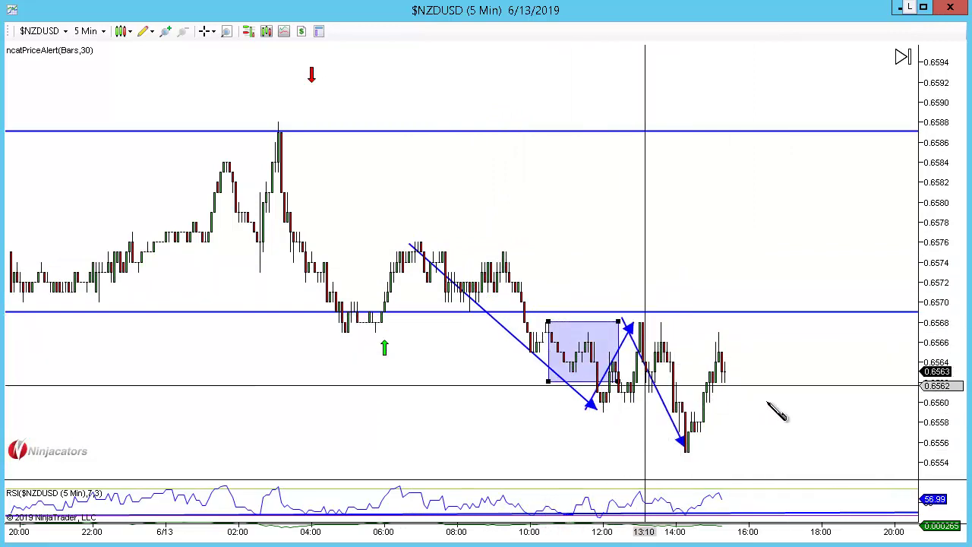
pyautogui.click(827, 410)
pyautogui.scroll(2, 807, 441)
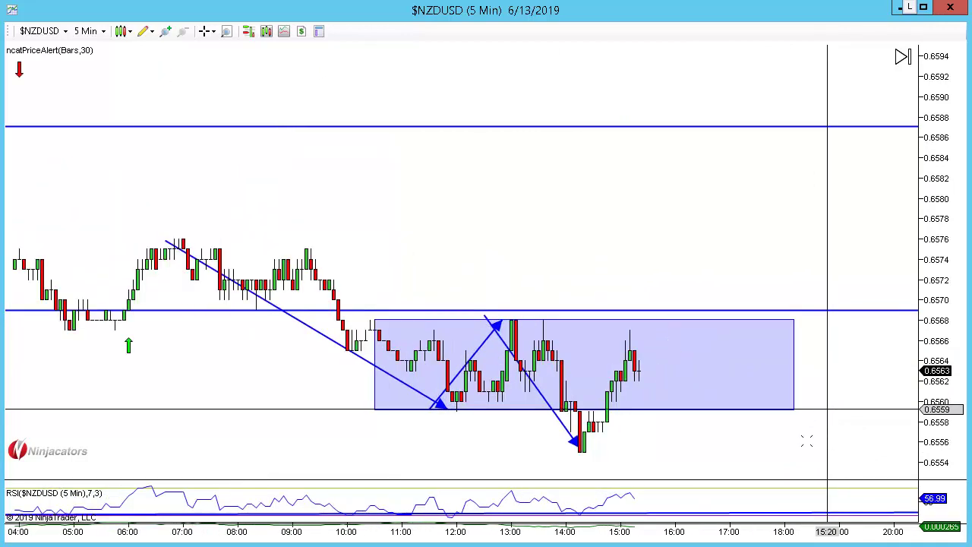
pyautogui.click(765, 320)
pyautogui.click(640, 353)
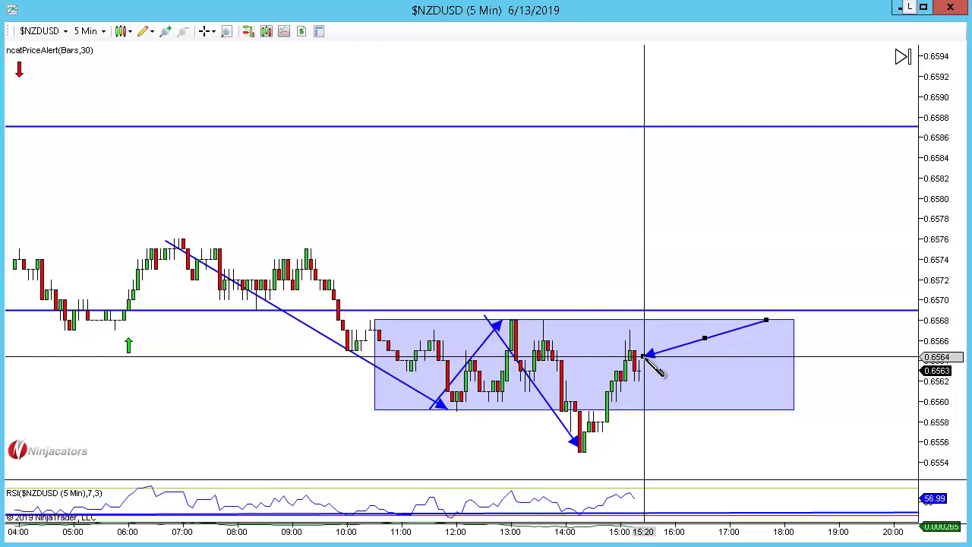
pyautogui.press('Delete')
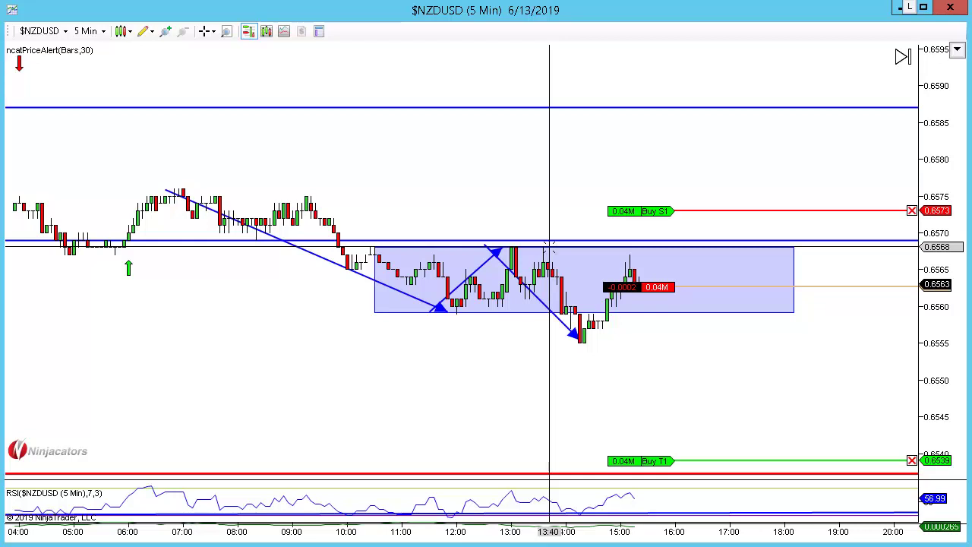
# Step: Examine the short position's entry, stop and target orders against the shaded range and the 127% Fibonacci level
pyautogui.moveTo(769, 401); pyautogui.dragTo(864, 389)
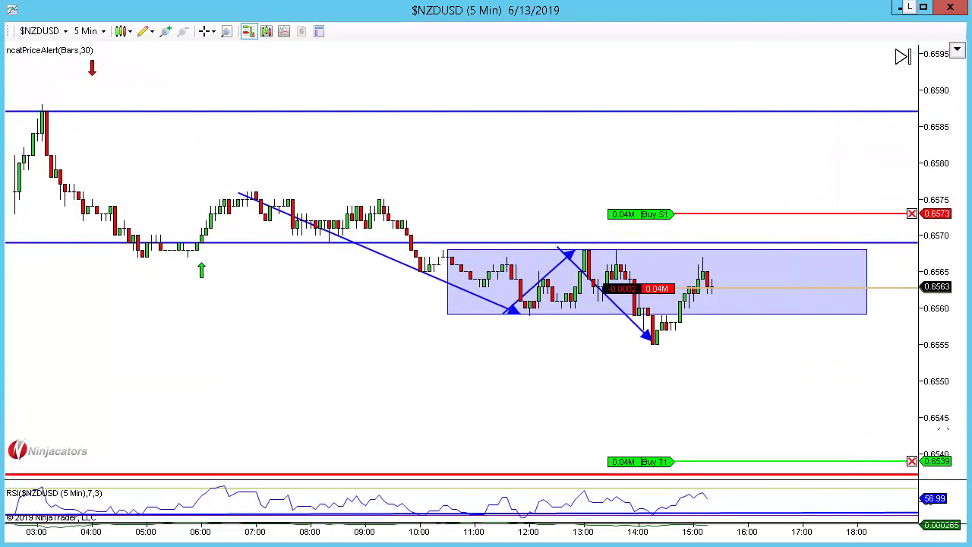
pyautogui.moveTo(946, 429)
pyautogui.mouseDown()
pyautogui.moveTo(923, 345)
pyautogui.moveTo(751, 327)
pyautogui.moveTo(607, 340)
pyautogui.mouseUp()
pyautogui.scroll(-5, 907, 342)
pyautogui.scroll(8, 607, 339)
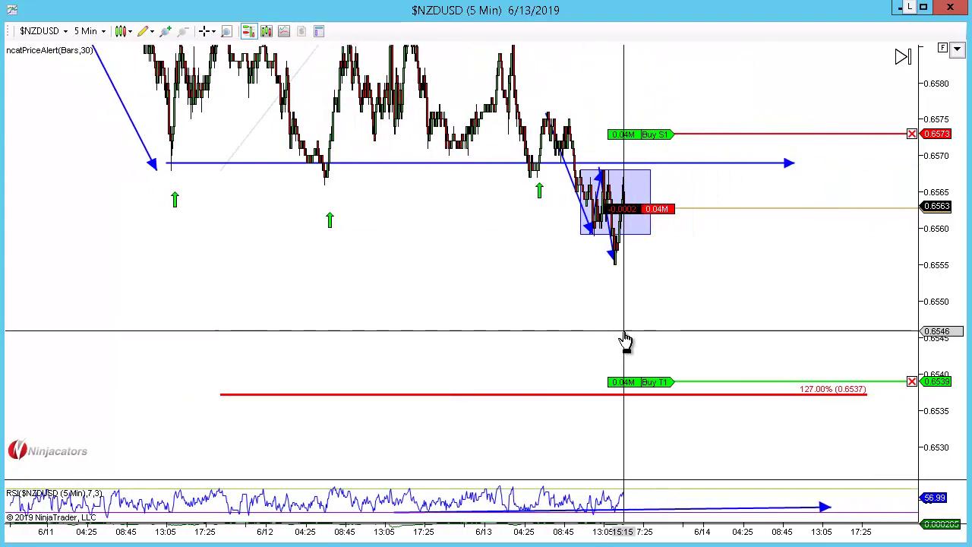
pyautogui.scroll(8, 861, 334)
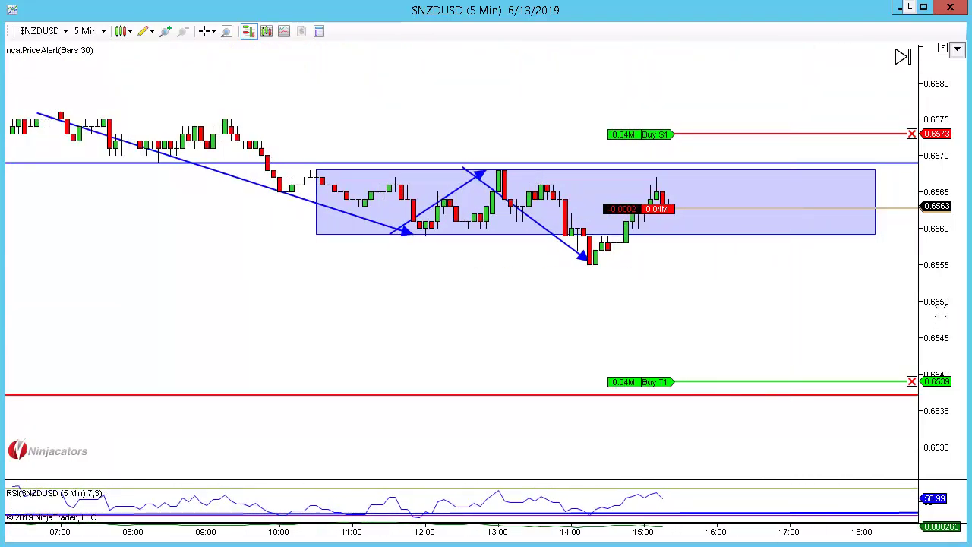
pyautogui.scroll(1, 938, 353)
pyautogui.moveTo(939, 325); pyautogui.dragTo(938, 310)
pyautogui.moveTo(782, 334); pyautogui.dragTo(878, 340)
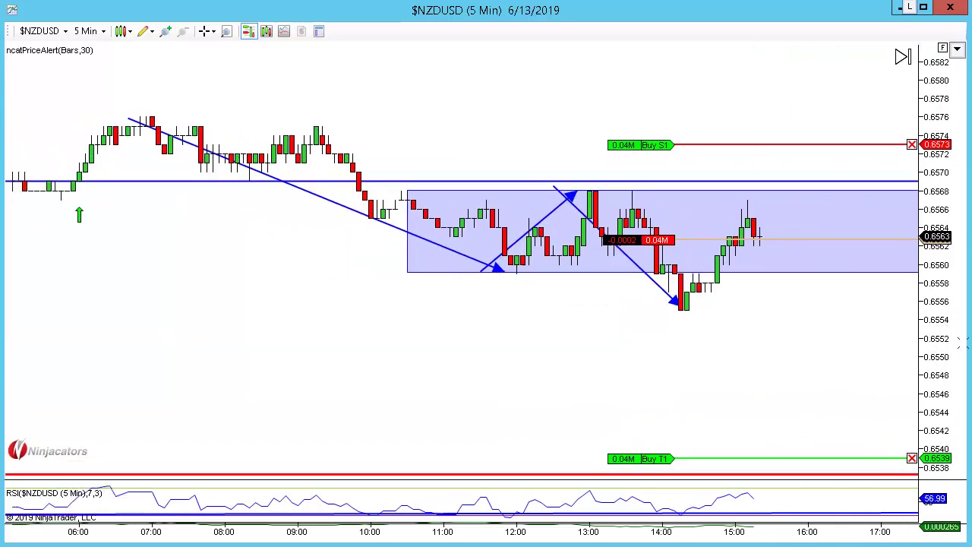
pyautogui.moveTo(963, 343); pyautogui.dragTo(962, 329)
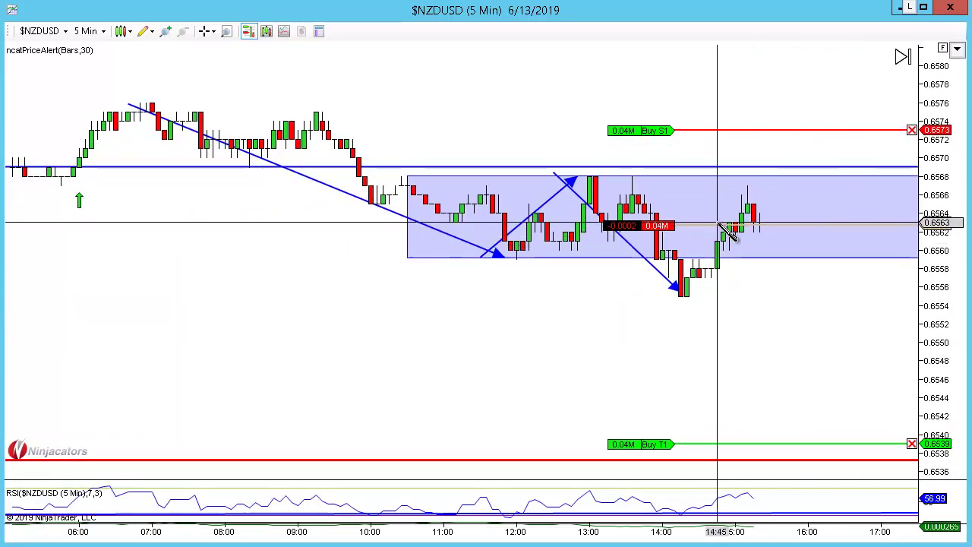
# Step: Measure the distance from the entry price up to the stop order with a ruler, placing its label above the stop
pyautogui.moveTo(717, 223); pyautogui.dragTo(710, 123)
pyautogui.click(711, 129)
pyautogui.click(870, 114)
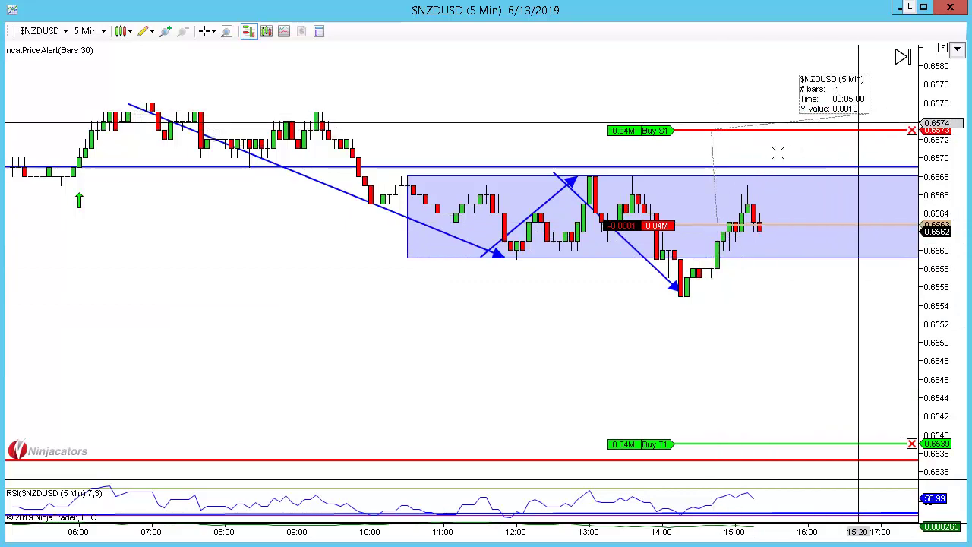
# Step: Move the stop order up to 0.6574 and extend the ruler's middle point to the new stop level
pyautogui.click(696, 130)
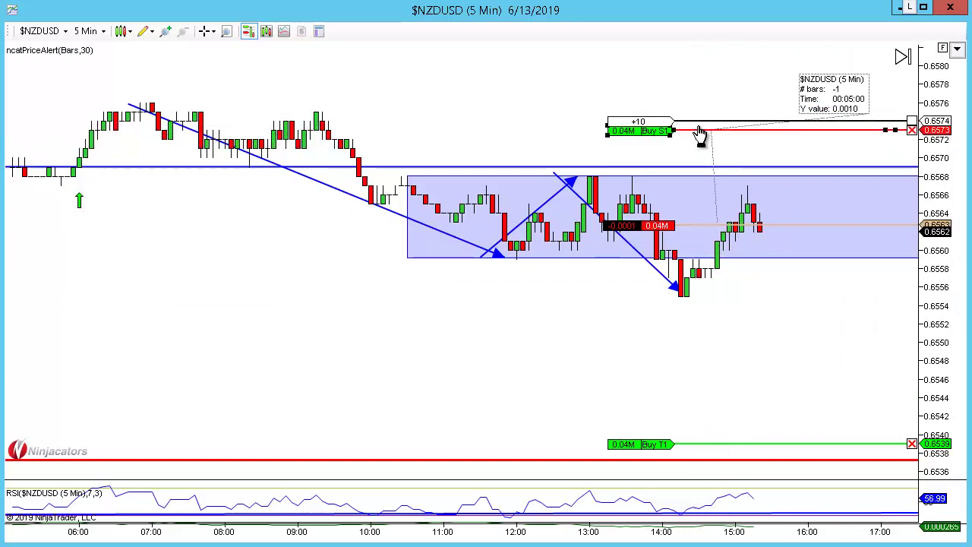
pyautogui.click(728, 121)
pyautogui.click(712, 135)
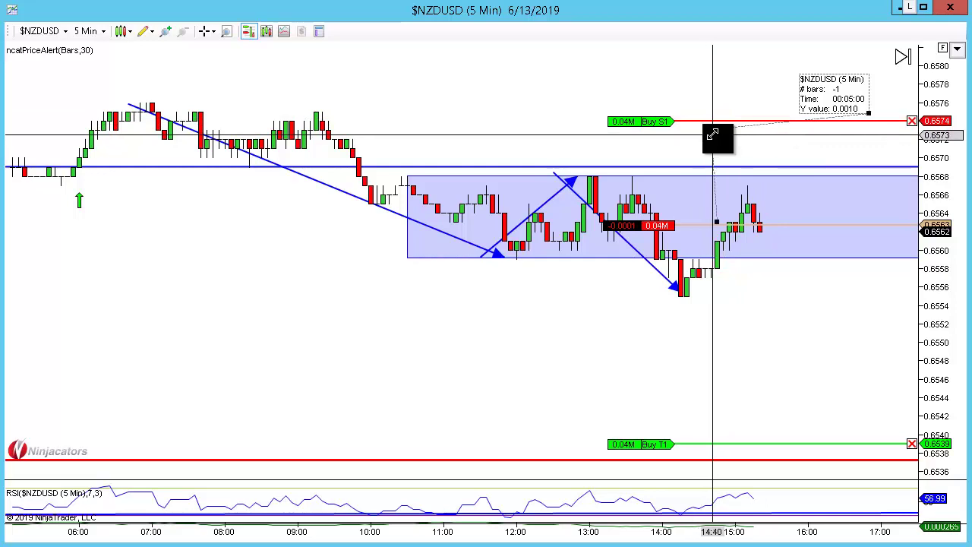
pyautogui.moveTo(712, 128); pyautogui.dragTo(712, 122)
# Step: Measure the distance from the entry price down to the target order at 0.6539 with a second ruler
pyautogui.hotkey('ctrl', 'F3')
pyautogui.click(713, 222)
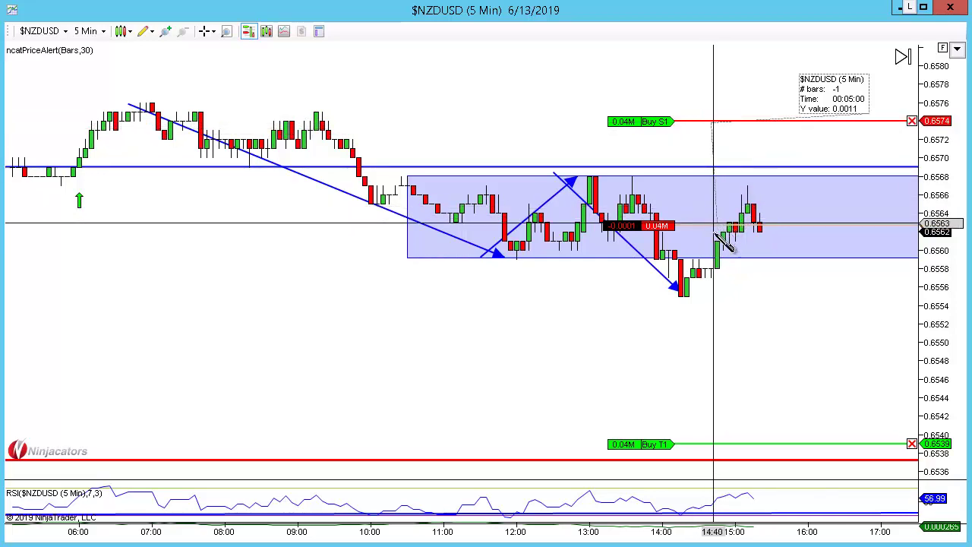
pyautogui.moveTo(725, 453); pyautogui.dragTo(737, 455)
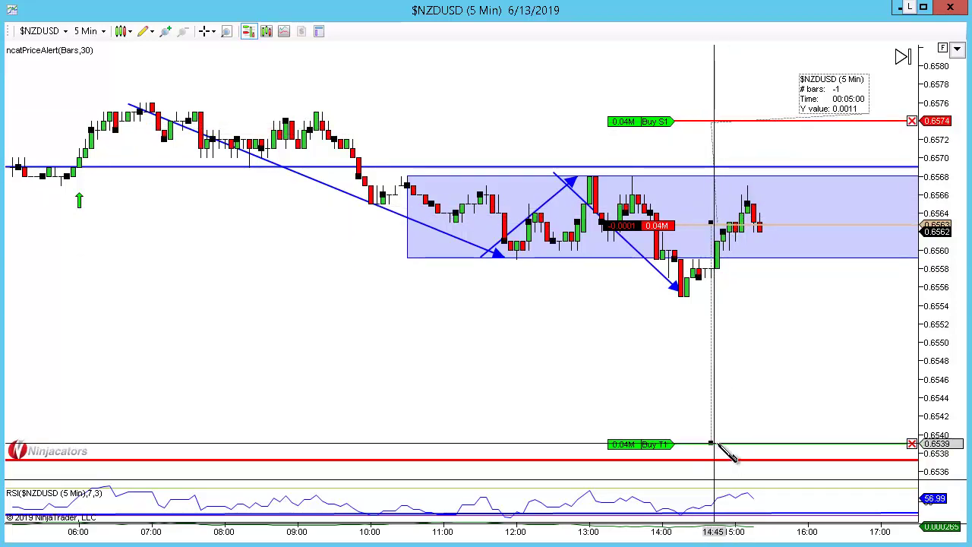
pyautogui.click(864, 412)
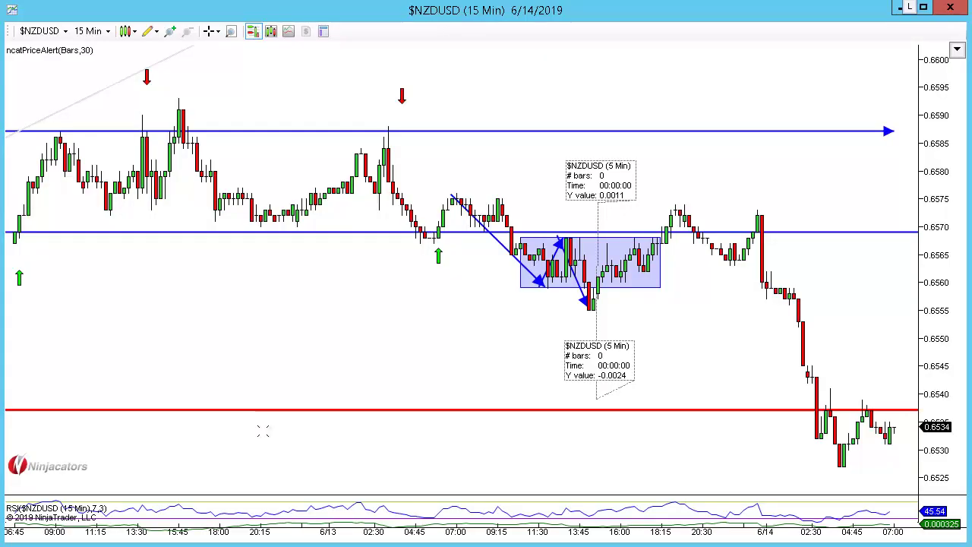
# Step: Switch the NZDUSD chart to the 60-minute interval
pyautogui.middleClick(808, 240)
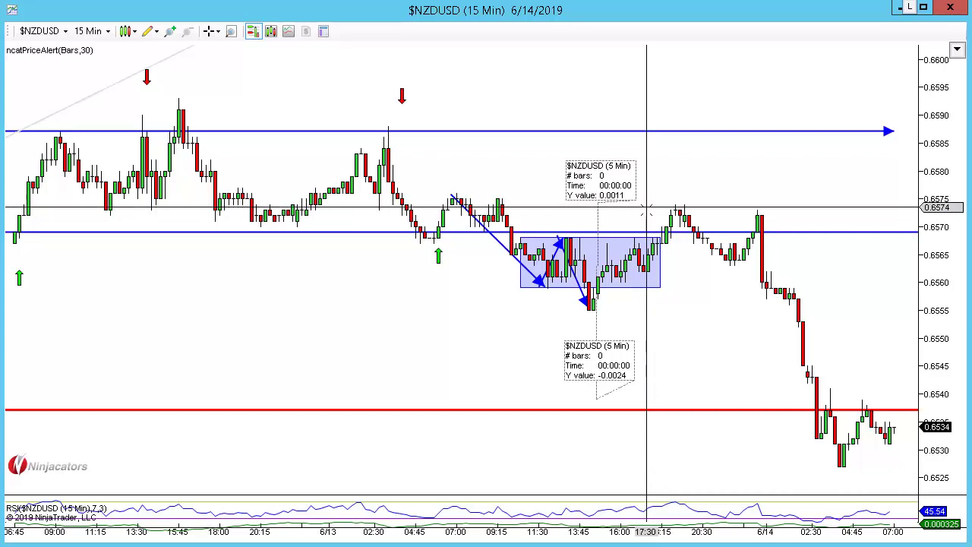
pyautogui.write('60')
pyautogui.press('Return')
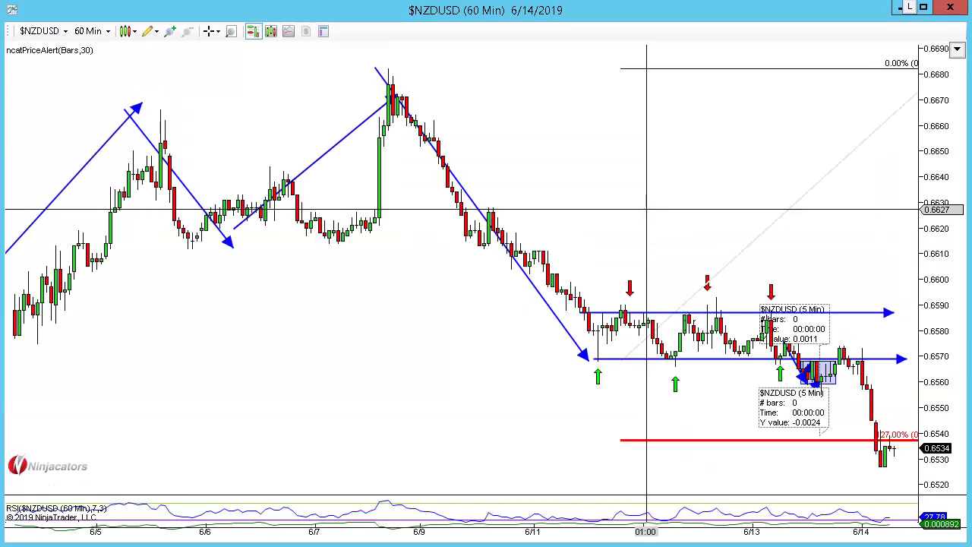
pyautogui.hotkey('ctrl', 'Up')
pyautogui.hotkey('ctrl', 'Up')
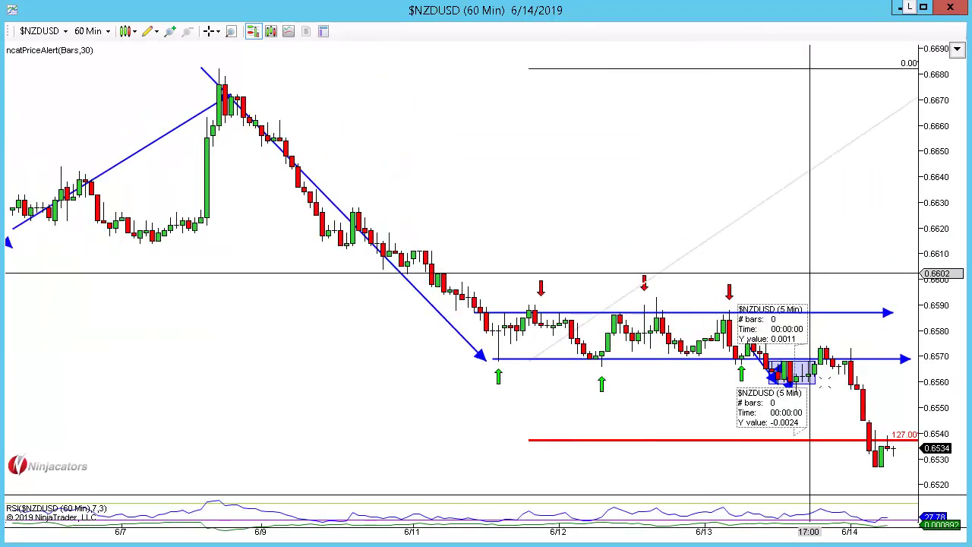
pyautogui.scroll(-3, 715, 413)
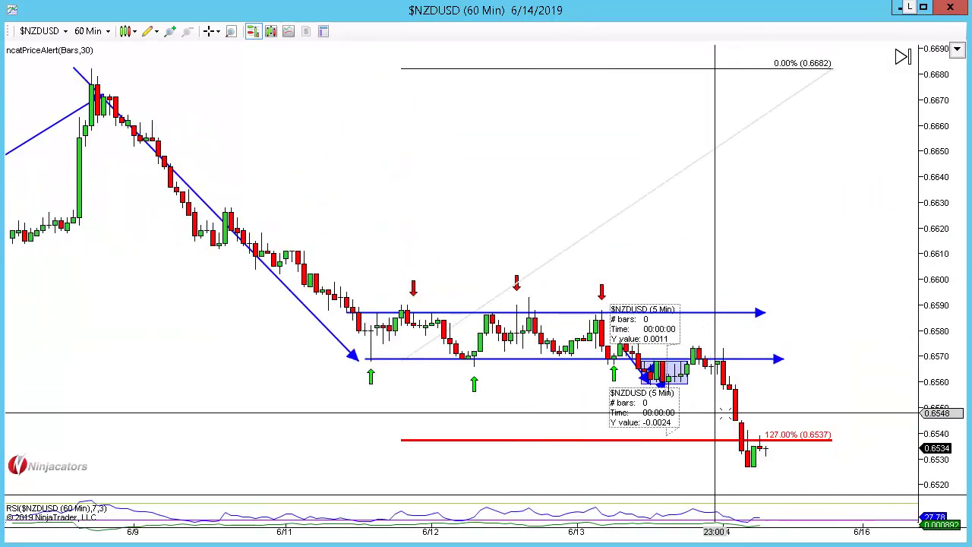